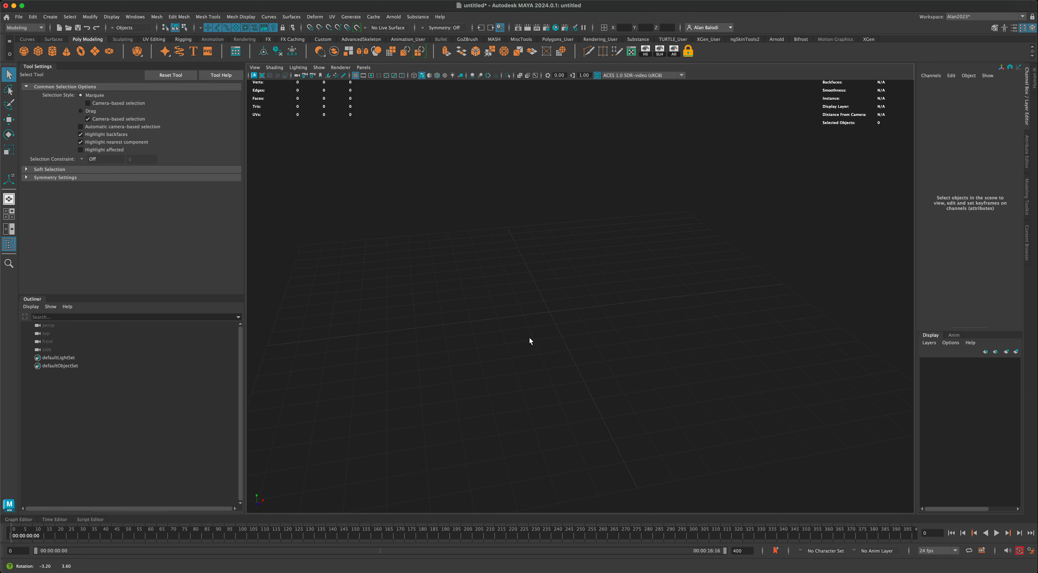
# Step: Create a polygon torus at the grid centre with a radius of about 76 and a section radius of about 26
pyautogui.keyDown('alt'); pyautogui.moveTo(493, 297); pyautogui.dragTo(462, 291); pyautogui.keyUp('alt')
pyautogui.click(80, 52)
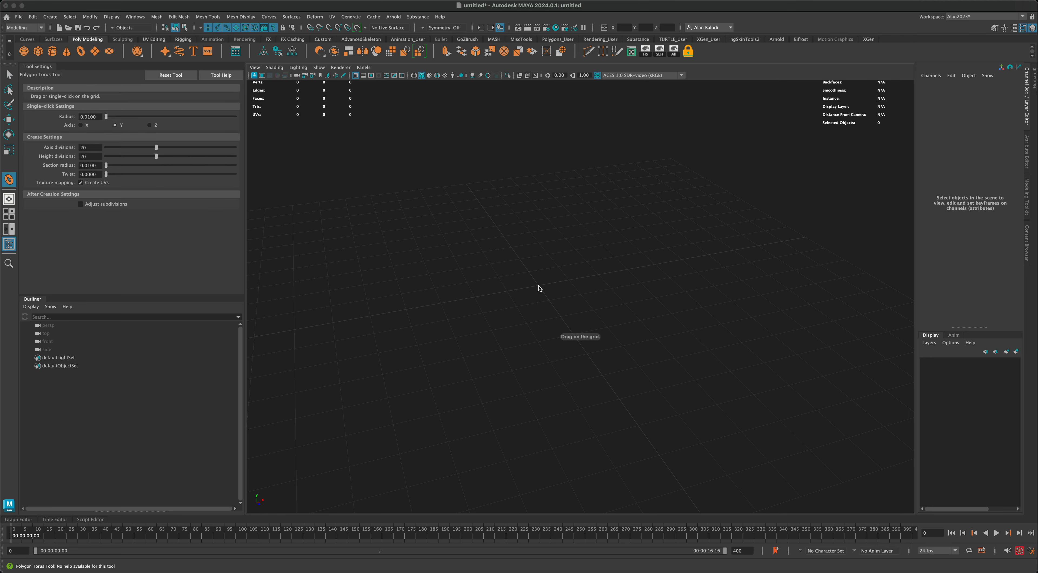
pyautogui.moveTo(539, 288)
pyautogui.mouseDown()
pyautogui.moveTo(572, 322)
pyautogui.moveTo(542, 289)
pyautogui.moveTo(596, 182)
pyautogui.mouseUp()
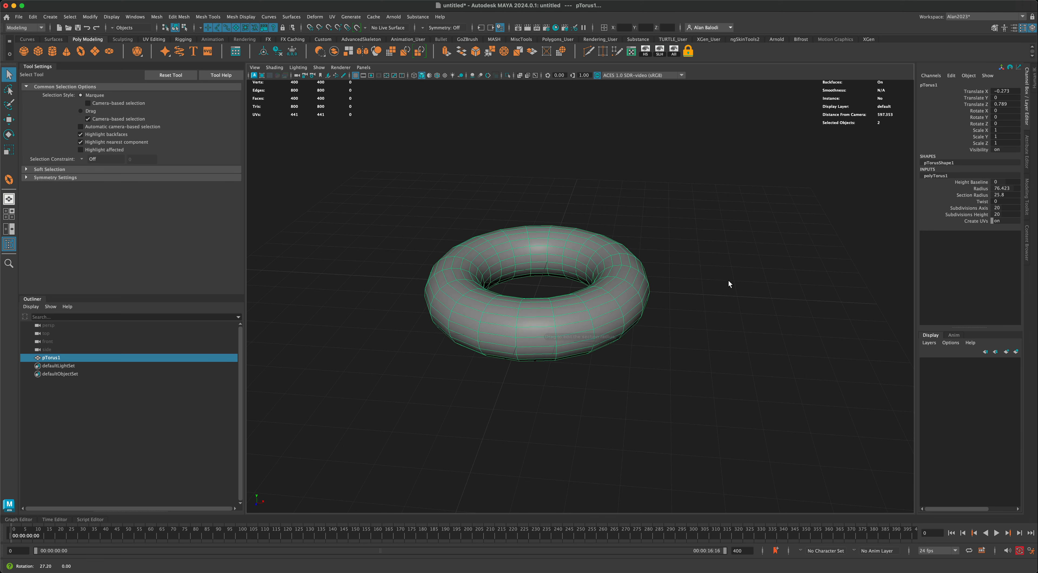
# Step: Reduce the torus to 6 axis subdivisions and 5 height subdivisions
pyautogui.keyDown('alt'); pyautogui.moveTo(728, 284); pyautogui.dragTo(736, 295); pyautogui.keyUp('alt')
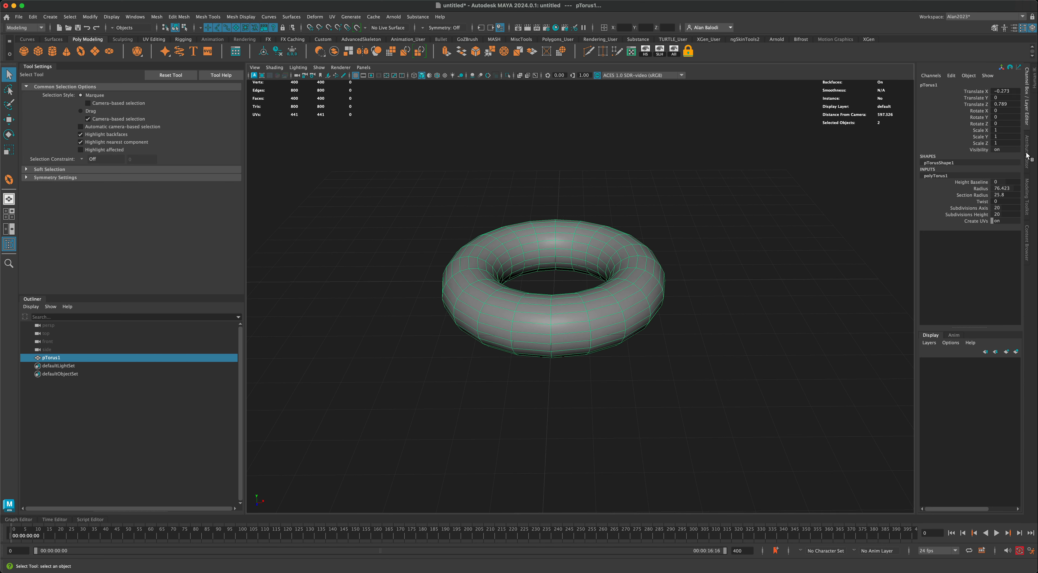
pyautogui.click(1027, 155)
pyautogui.click(923, 84)
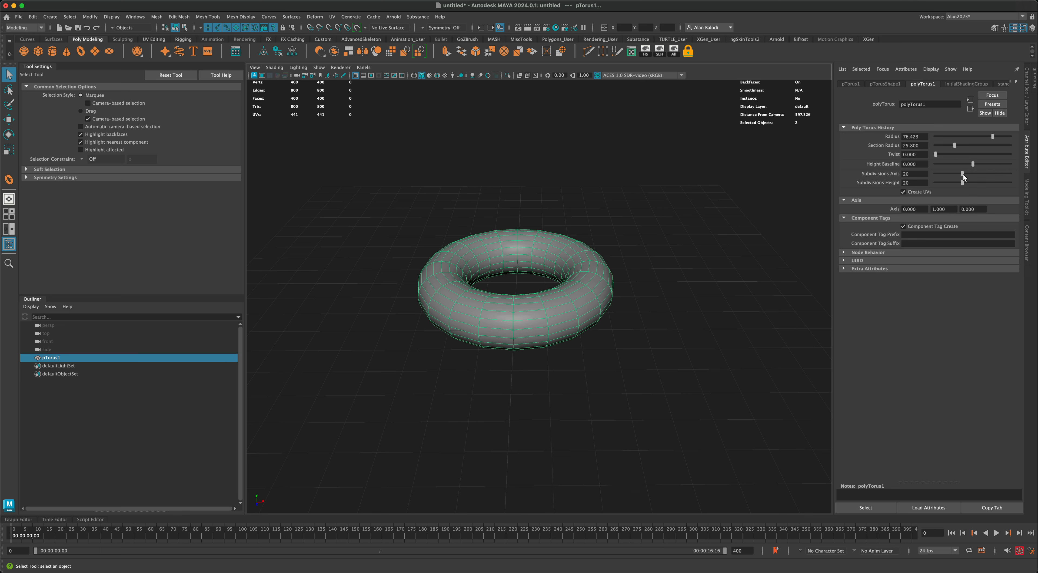
pyautogui.moveTo(963, 175); pyautogui.dragTo(937, 184)
pyautogui.moveTo(622, 329)
pyautogui.keyDown('alt'); pyautogui.mouseDown()
pyautogui.moveTo(593, 331)
pyautogui.moveTo(644, 322)
pyautogui.moveTo(617, 342)
pyautogui.mouseUp(); pyautogui.keyUp('alt')
pyautogui.scroll(-3, 620, 341)
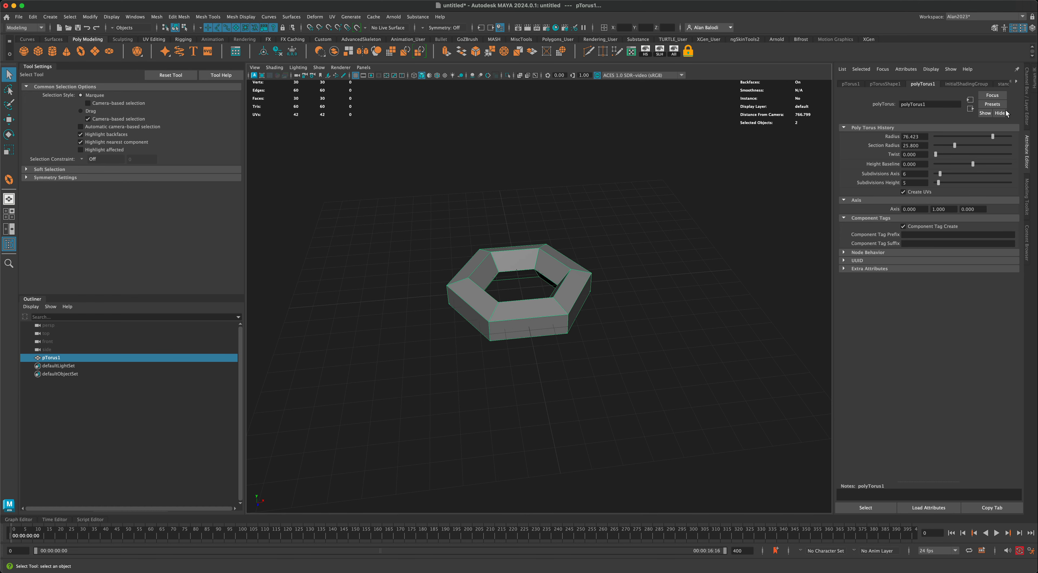
# Step: Set the torus's X, Y and Z translation to 0
pyautogui.click(1027, 84)
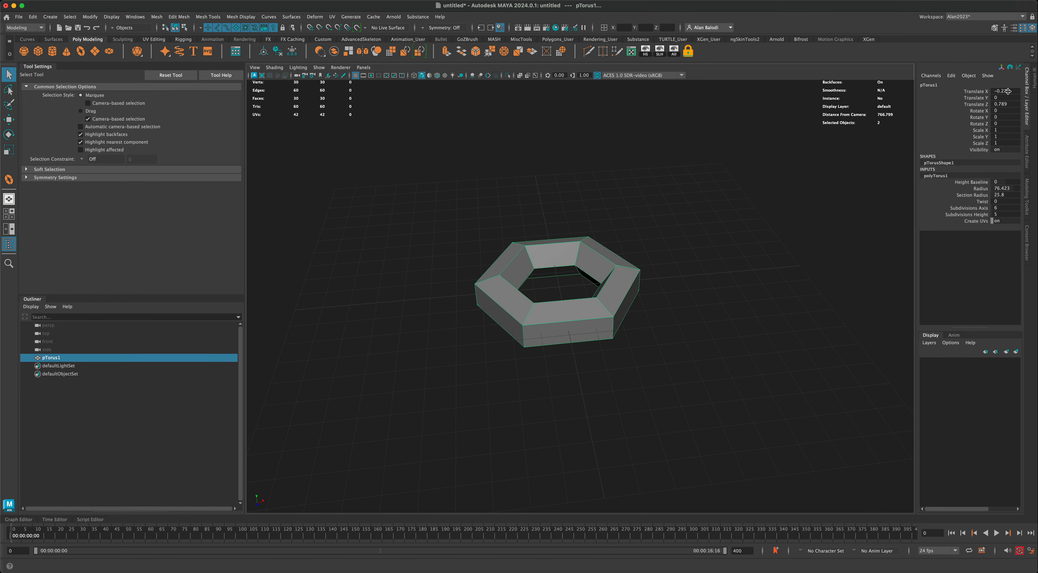
pyautogui.moveTo(1007, 91); pyautogui.dragTo(1006, 105)
pyautogui.press('Return')
# Step: Rotate the torus to -90 degrees about Z with step snapping so it stands upright
pyautogui.keyDown('alt'); pyautogui.moveTo(709, 297); pyautogui.dragTo(695, 278); pyautogui.keyUp('alt')
pyautogui.press('e')
pyautogui.keyDown('alt'); pyautogui.moveTo(413, 227); pyautogui.dragTo(414, 232); pyautogui.keyUp('alt')
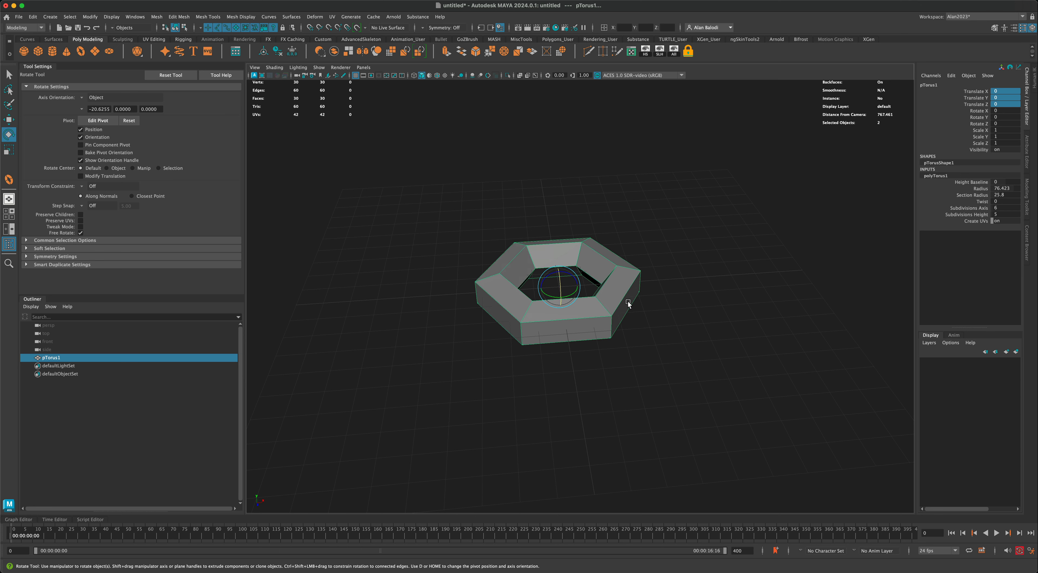
pyautogui.press('j')
pyautogui.moveTo(574, 284); pyautogui.dragTo(598, 282)
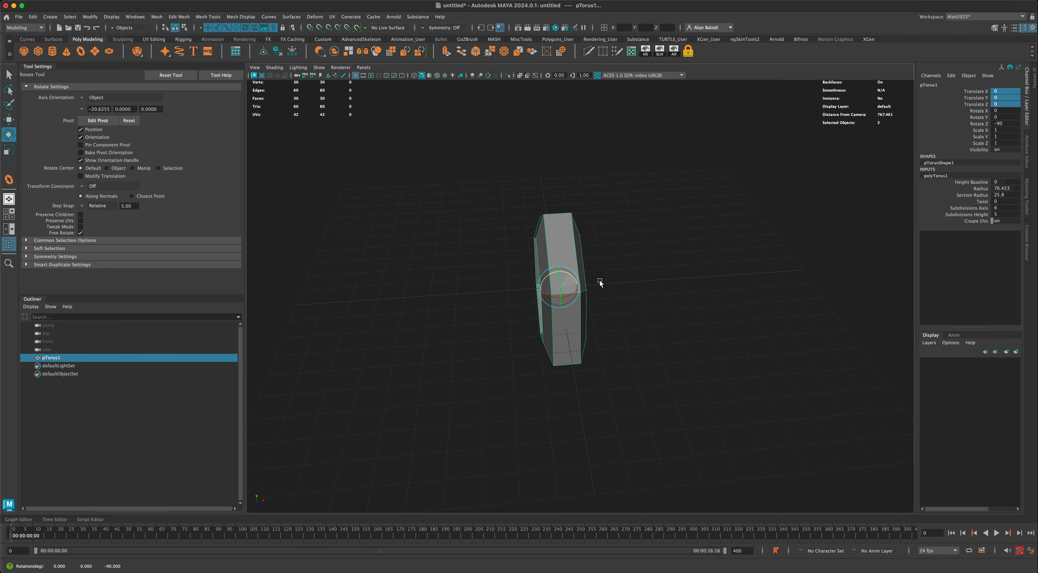
# Step: Duplicate the upright ring and move the copy about 96 units up so the two overlap
pyautogui.keyDown('alt'); pyautogui.moveTo(454, 289); pyautogui.dragTo(507, 267); pyautogui.keyUp('alt')
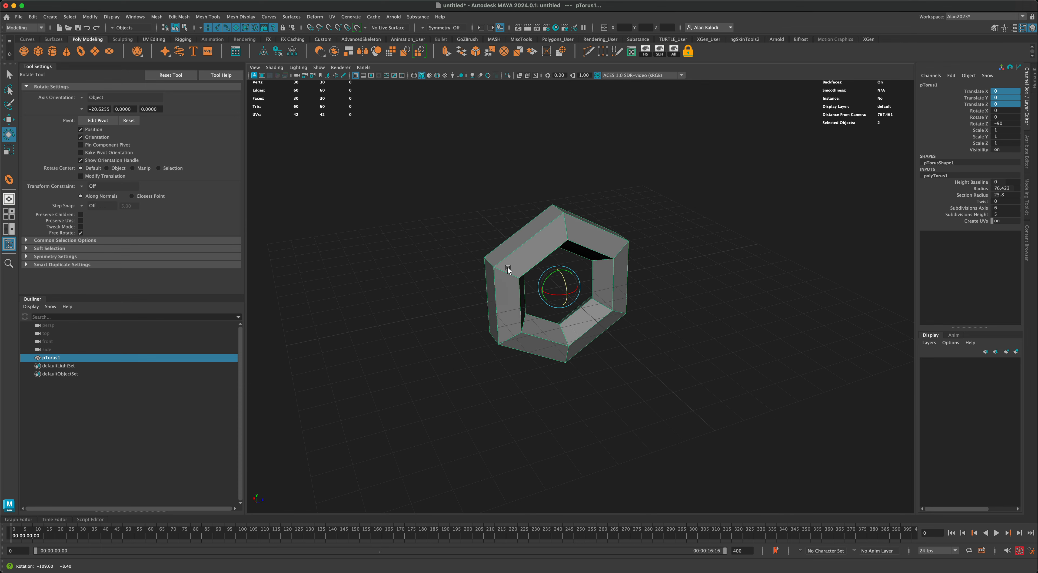
pyautogui.keyDown('alt'); pyautogui.moveTo(437, 294); pyautogui.dragTo(393, 296); pyautogui.keyUp('alt')
pyautogui.click(8, 119)
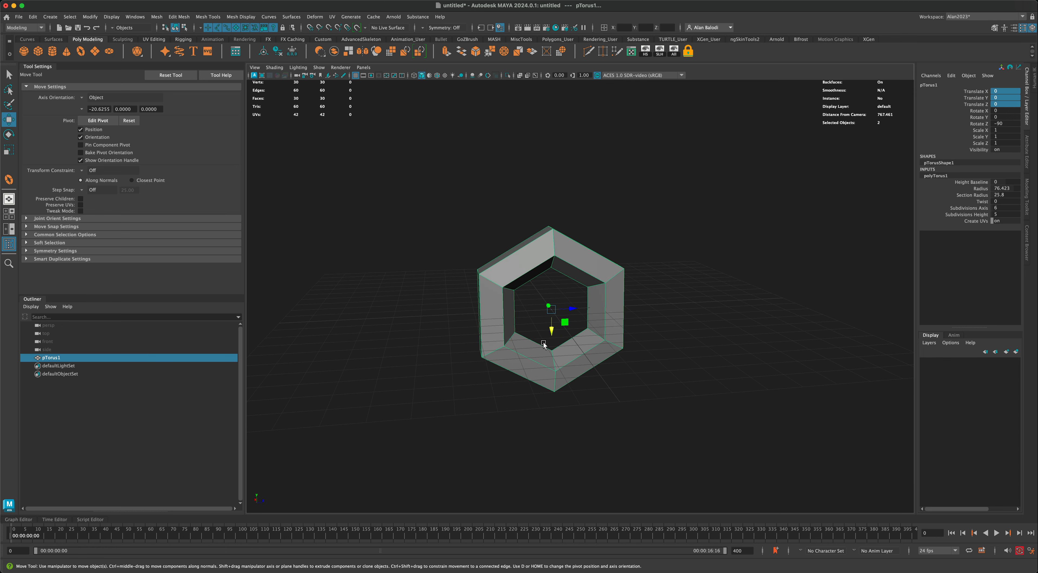
pyautogui.moveTo(542, 345)
pyautogui.keyDown('shift'); pyautogui.mouseDown()
pyautogui.moveTo(551, 247)
pyautogui.moveTo(553, 254)
pyautogui.mouseUp(); pyautogui.keyUp('shift')
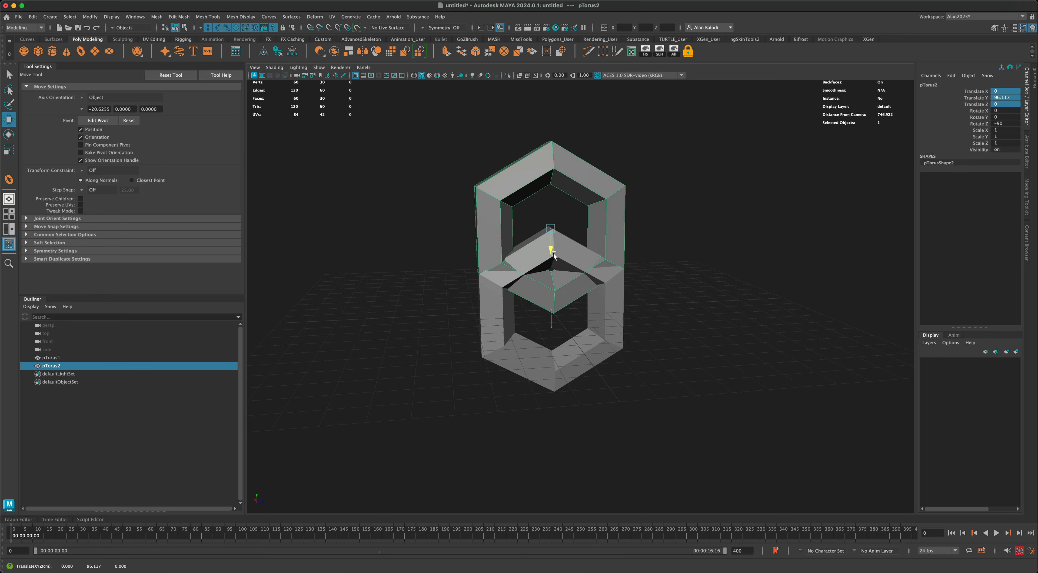
# Step: Rotate the duplicated ring to -90 degrees on Rotate X with snapping so it interlocks perpendicularly with the lower ring
pyautogui.press('e')
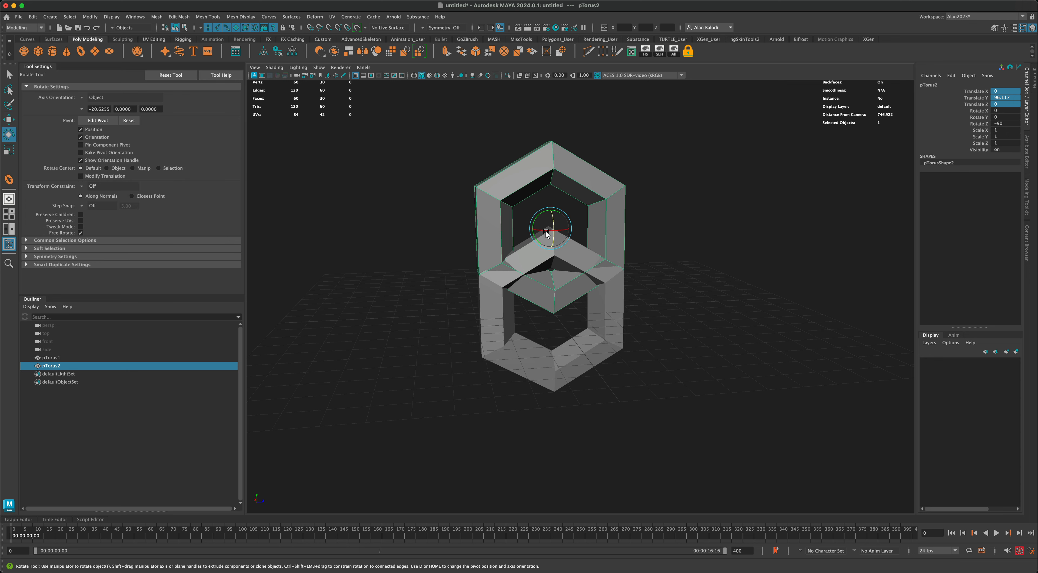
pyautogui.press('j')
pyautogui.moveTo(544, 232); pyautogui.dragTo(567, 230)
pyautogui.keyDown('alt'); pyautogui.moveTo(401, 266); pyautogui.dragTo(375, 285); pyautogui.keyUp('alt')
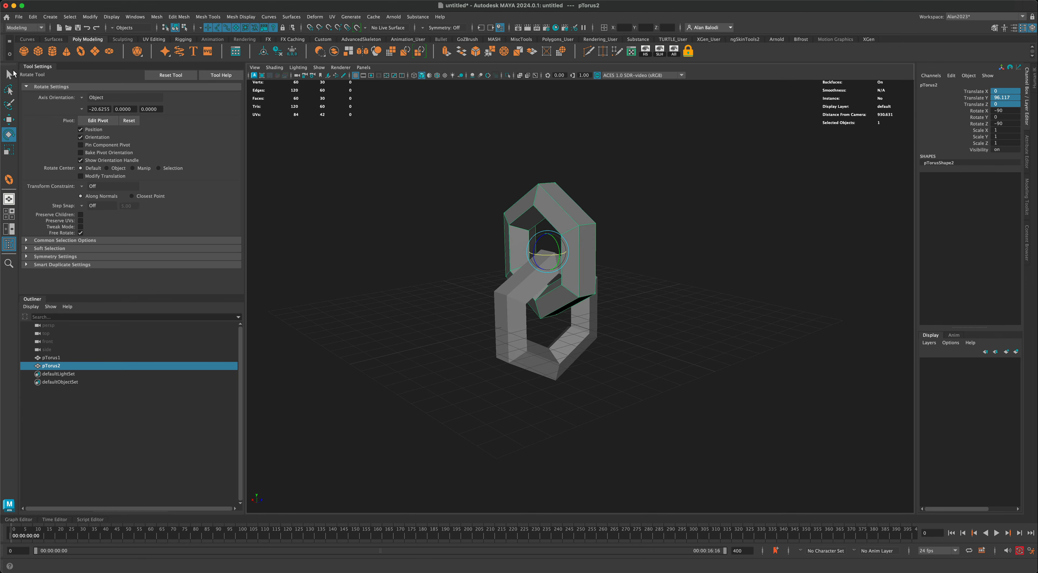
# Step: Combine the two rings into one mesh and delete its construction history
pyautogui.click(9, 75)
pyautogui.scroll(2, 430, 291)
pyautogui.moveTo(417, 181); pyautogui.dragTo(610, 393)
pyautogui.keyDown('alt'); pyautogui.moveTo(507, 315); pyautogui.dragTo(522, 318); pyautogui.keyUp('alt')
pyautogui.click(426, 252)
pyautogui.moveTo(432, 147); pyautogui.dragTo(672, 435)
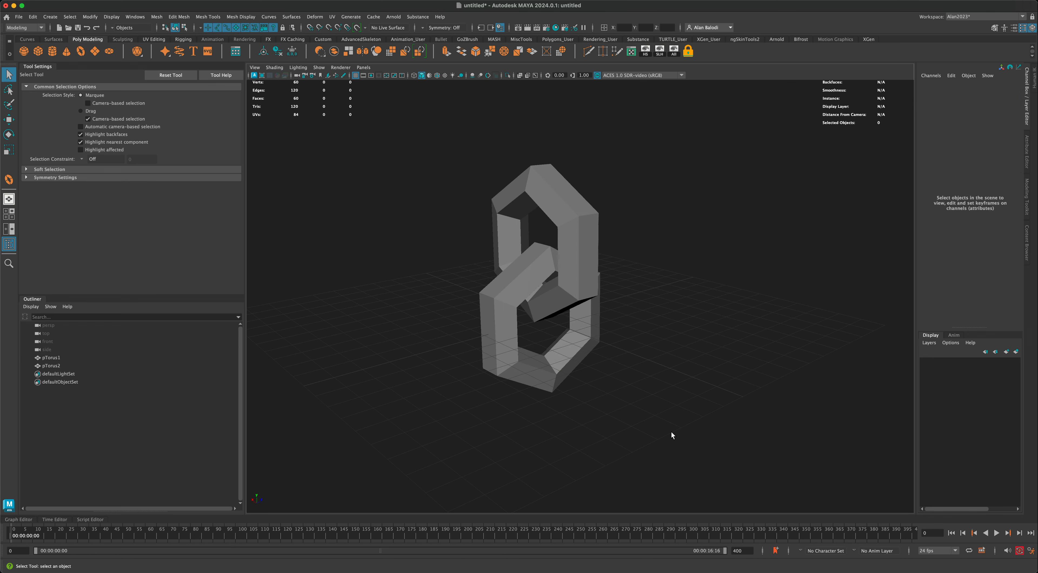
pyautogui.click(334, 51)
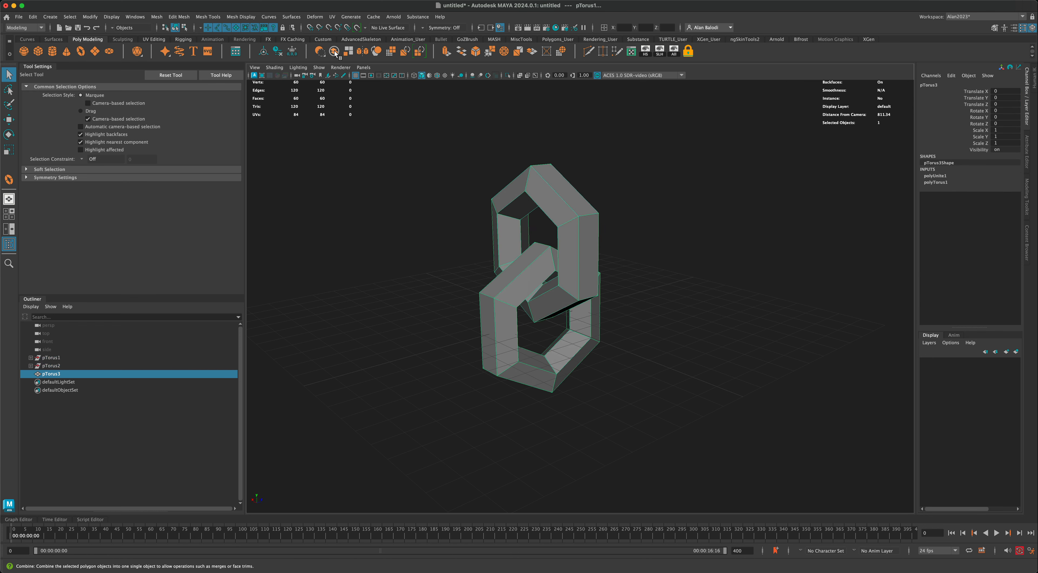
pyautogui.click(280, 54)
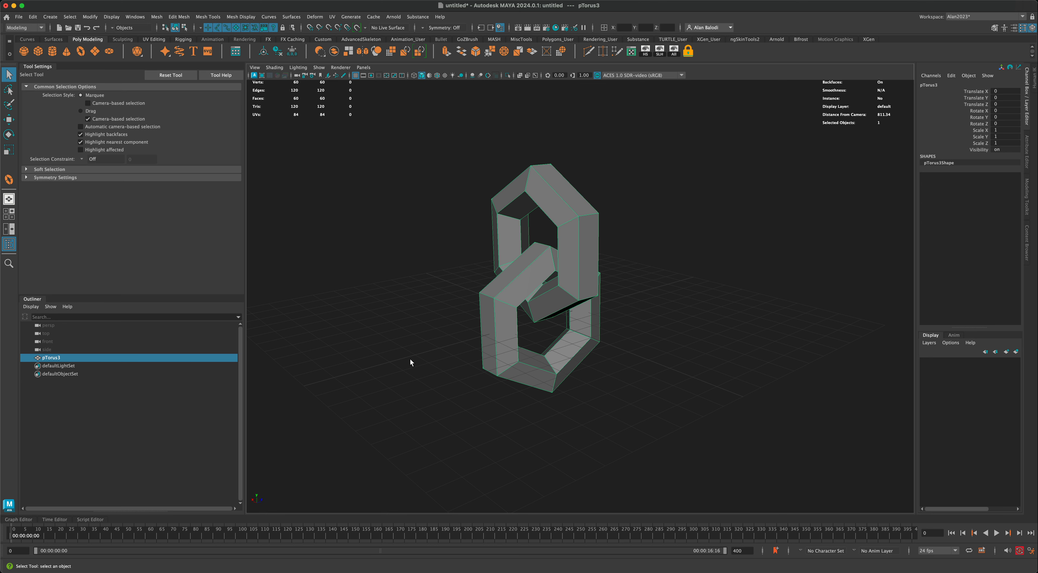
# Step: In face mode, select the side face loops on both sides of the lower ring
pyautogui.keyDown('alt'); pyautogui.moveTo(409, 358); pyautogui.dragTo(403, 363); pyautogui.keyUp('alt')
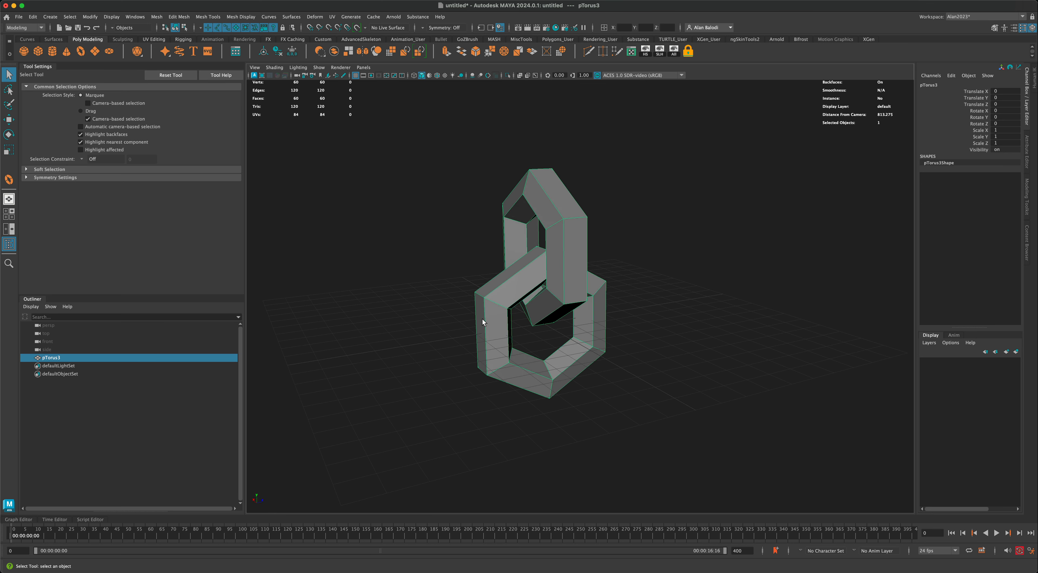
pyautogui.moveTo(491, 317); pyautogui.dragTo(494, 348, button='right')
pyautogui.rightClick(495, 329)
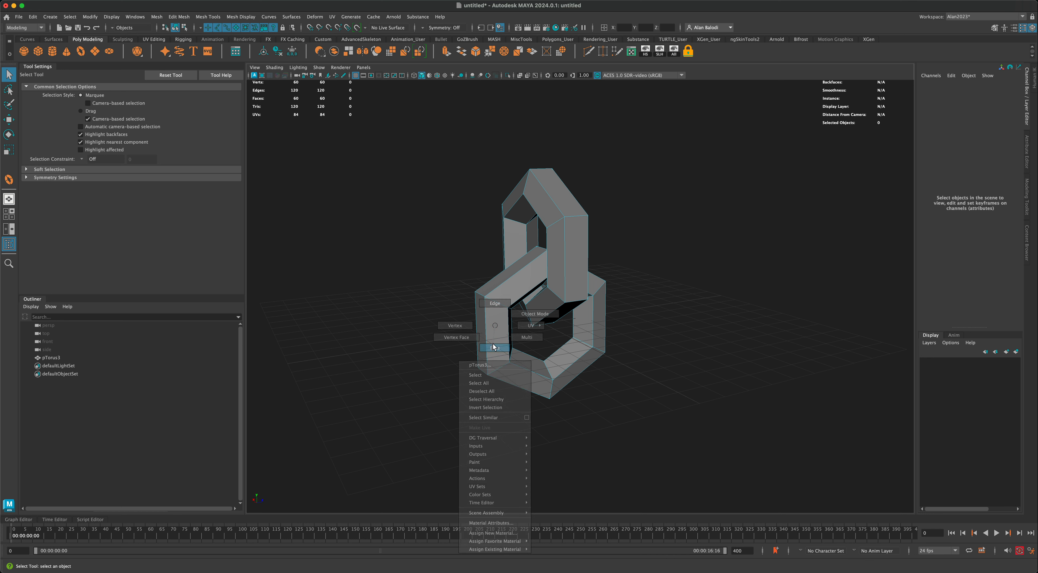
pyautogui.click(506, 292)
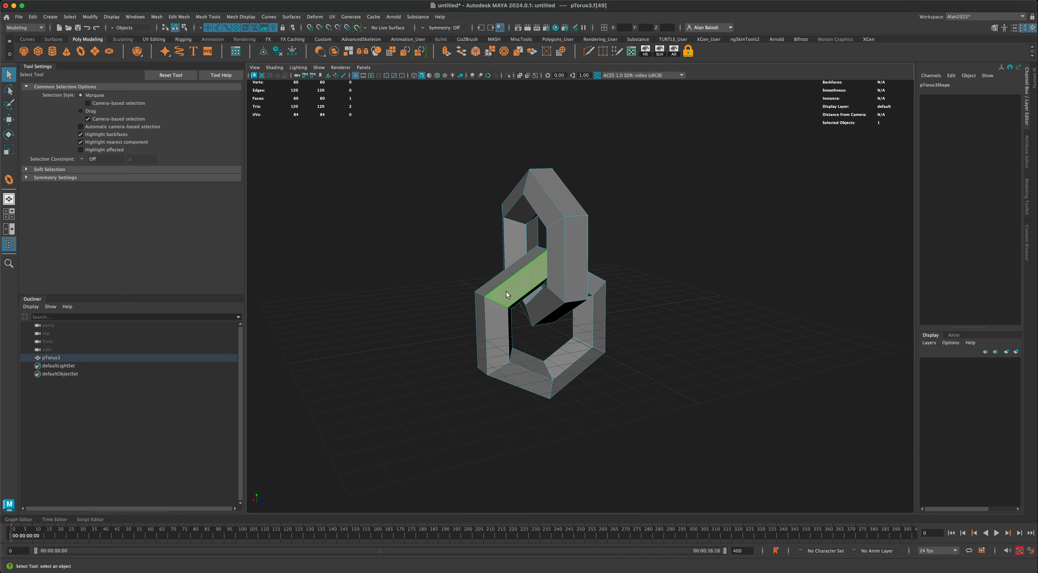
pyautogui.doubleClick(497, 325)
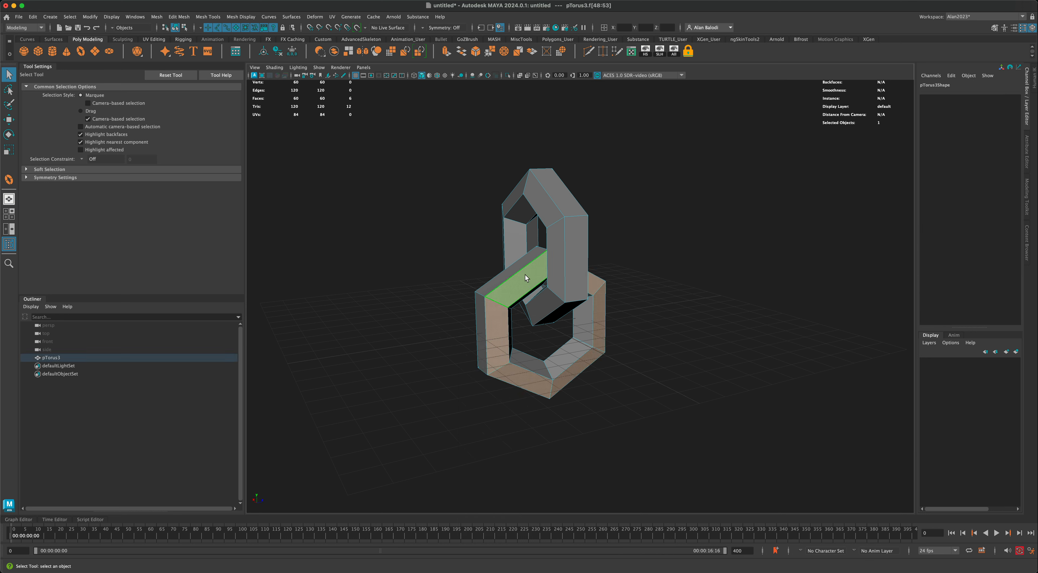
pyautogui.keyDown('alt'); pyautogui.moveTo(411, 328); pyautogui.dragTo(463, 332); pyautogui.keyUp('alt')
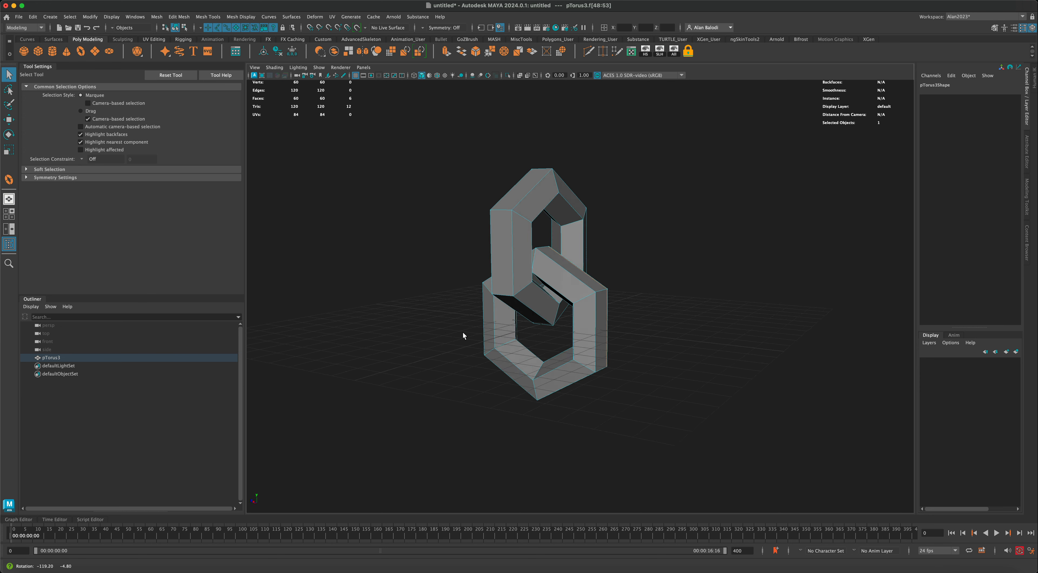
pyautogui.keyDown('shift'); pyautogui.doubleClick(587, 325); pyautogui.keyUp('shift')
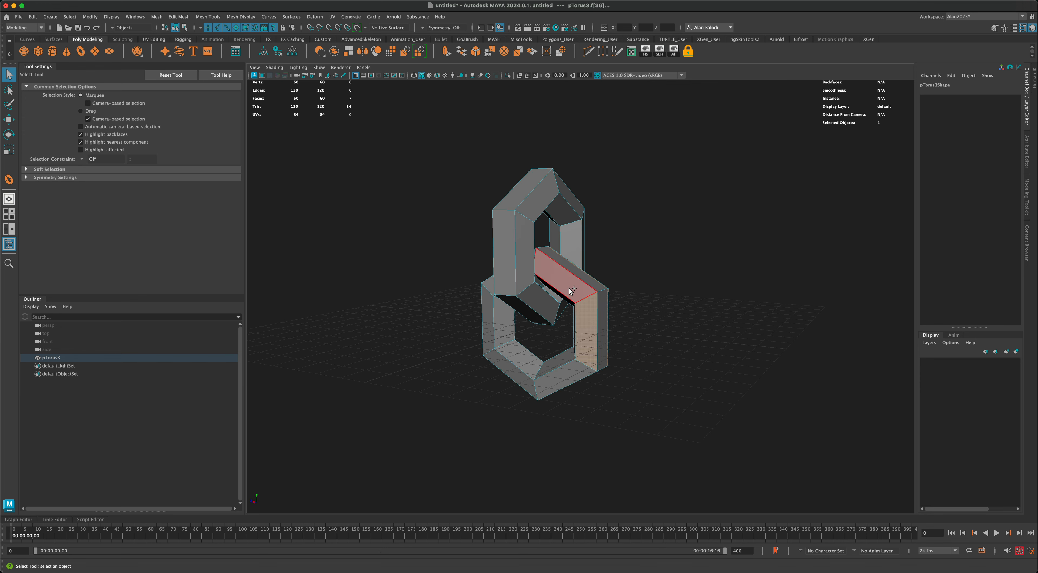
# Step: Add the side face loops on both sides of the upper ring to the selection
pyautogui.keyDown('shift'); pyautogui.click(523, 271); pyautogui.keyUp('shift')
pyautogui.keyDown('shift'); pyautogui.doubleClick(532, 215); pyautogui.keyUp('shift')
pyautogui.keyDown('alt'); pyautogui.moveTo(376, 263); pyautogui.dragTo(434, 266); pyautogui.keyUp('alt')
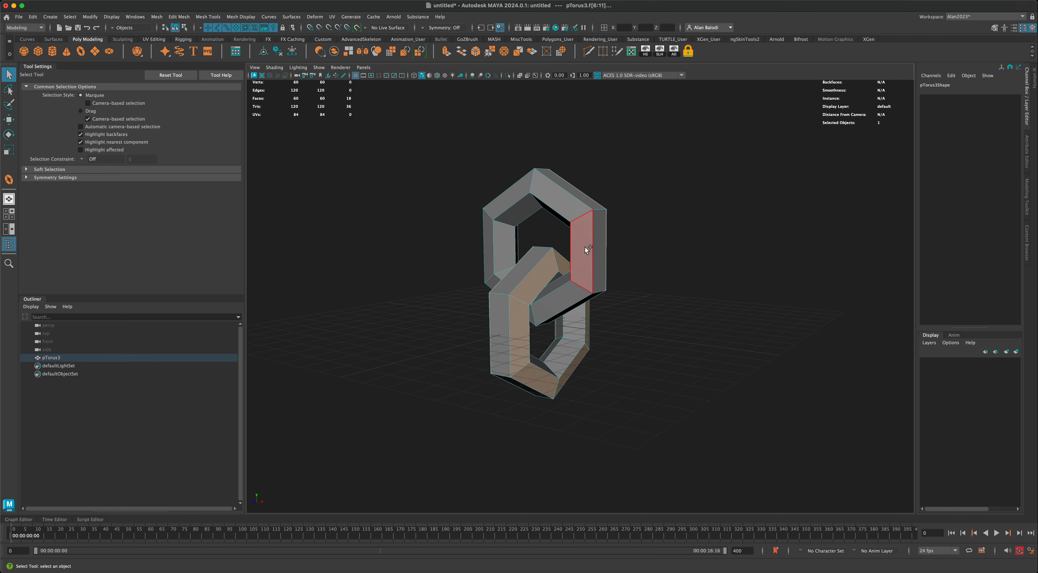
pyautogui.keyDown('shift'); pyautogui.doubleClick(563, 201); pyautogui.keyUp('shift')
pyautogui.keyDown('alt'); pyautogui.moveTo(678, 308); pyautogui.dragTo(603, 309); pyautogui.keyUp('alt')
pyautogui.keyDown('alt'); pyautogui.moveTo(643, 364); pyautogui.dragTo(468, 161); pyautogui.keyUp('alt')
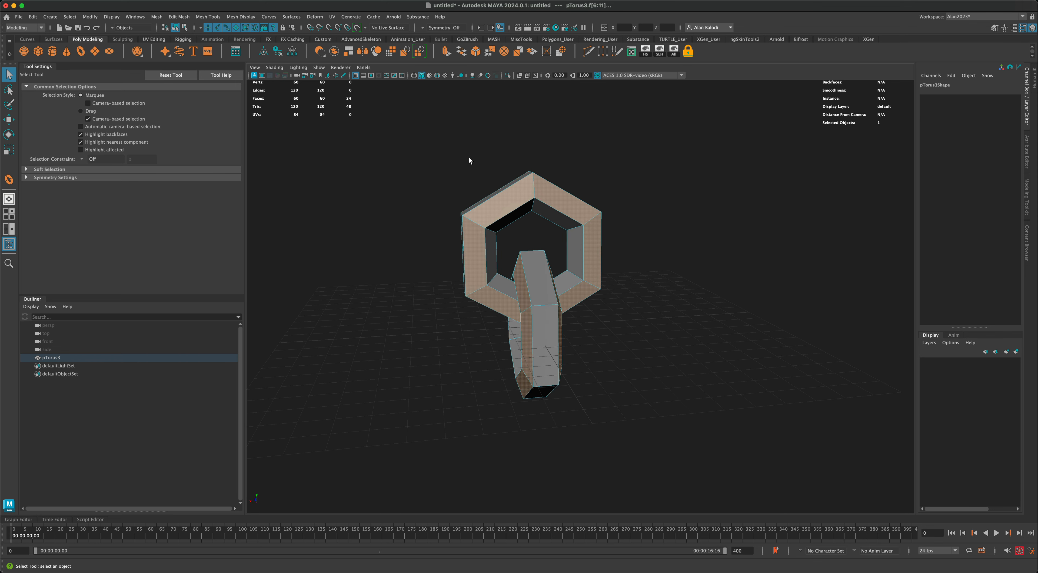
# Step: Extrude the selected side faces individually with Keep Faces Together off and scale them to 0.6 as insets
pyautogui.hotkey('ctrl', 'e')
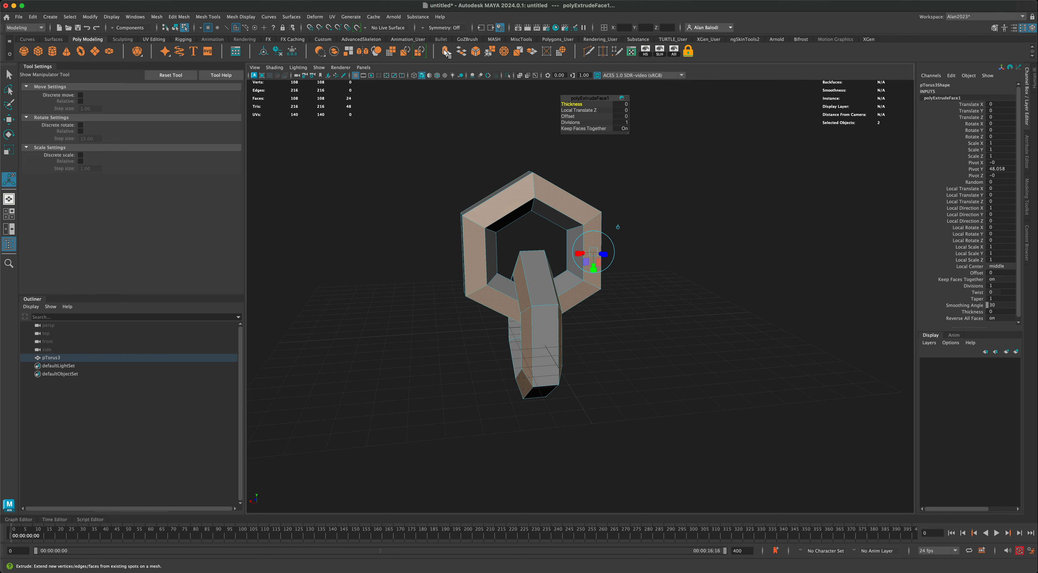
pyautogui.keyDown('alt'); pyautogui.moveTo(610, 232); pyautogui.dragTo(663, 292); pyautogui.keyUp('alt')
pyautogui.scroll(3, 627, 262)
pyautogui.scroll(5, 680, 292)
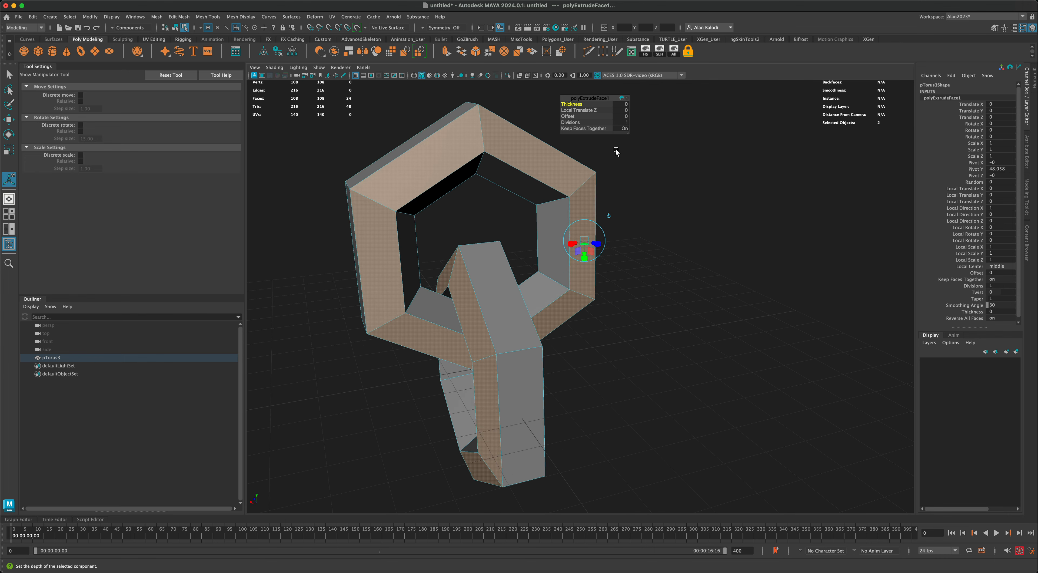
pyautogui.click(621, 128)
pyautogui.scroll(2, 598, 247)
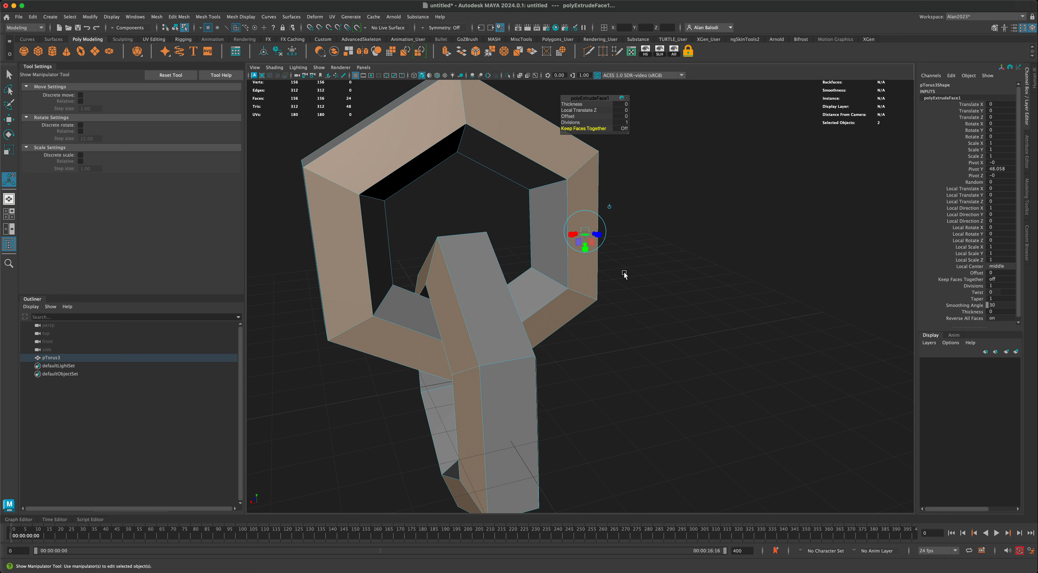
pyautogui.click(600, 234)
pyautogui.moveTo(585, 230); pyautogui.dragTo(657, 284)
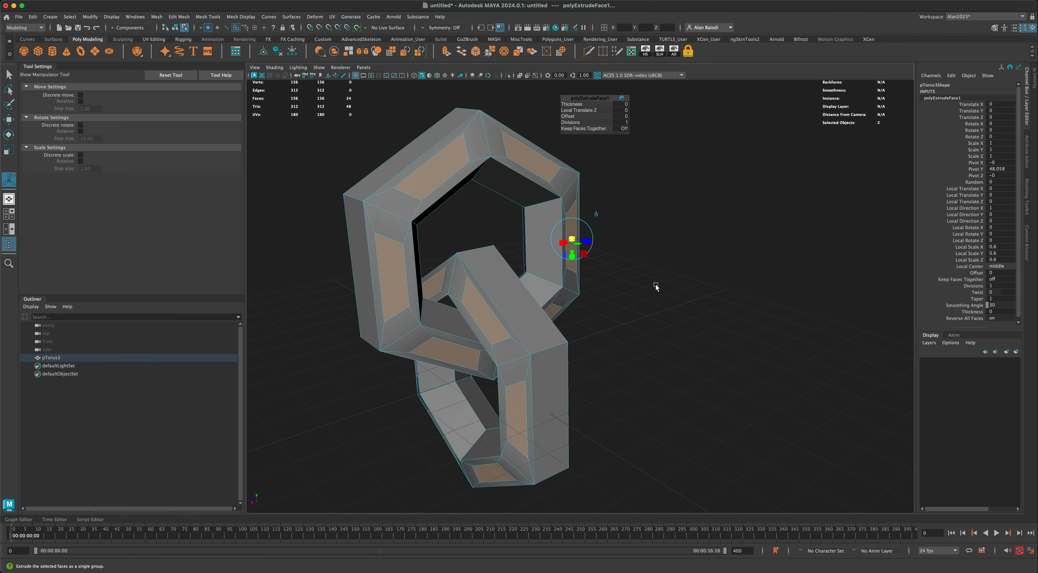
# Step: Extrude the inset side faces again and push them inward to a Local Translate Z of about -6.9
pyautogui.hotkey('ctrl', 'e')
pyautogui.moveTo(582, 241); pyautogui.dragTo(573, 238)
pyautogui.moveTo(678, 276)
pyautogui.keyDown('alt'); pyautogui.mouseDown()
pyautogui.moveTo(566, 276)
pyautogui.moveTo(691, 277)
pyautogui.moveTo(679, 275)
pyautogui.mouseUp(); pyautogui.keyUp('alt')
pyautogui.keyDown('alt'); pyautogui.moveTo(678, 275); pyautogui.dragTo(654, 297, button='right'); pyautogui.keyUp('alt')
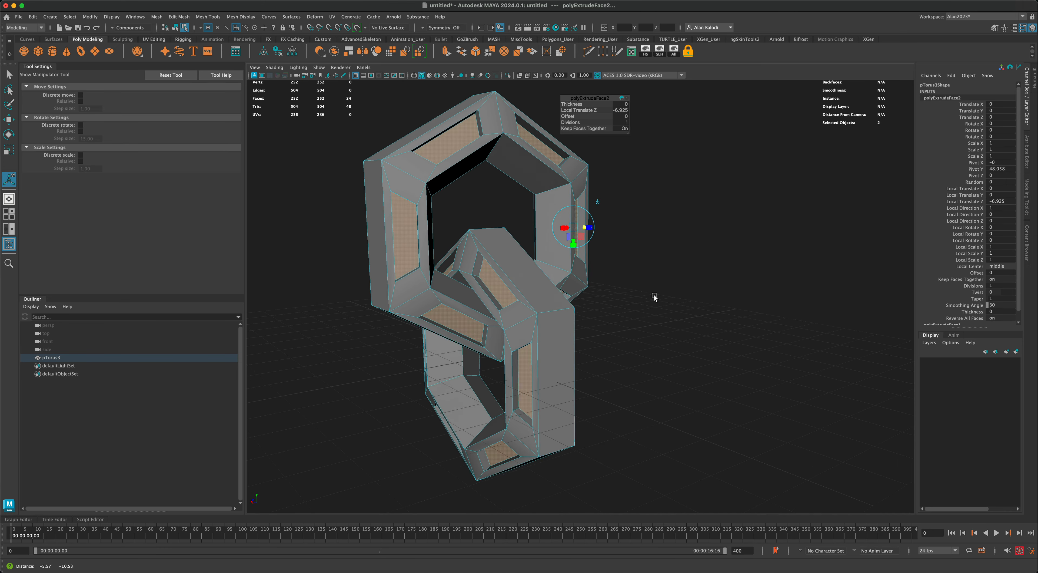
pyautogui.moveTo(654, 297)
pyautogui.keyDown('alt'); pyautogui.mouseDown()
pyautogui.moveTo(635, 299)
pyautogui.moveTo(647, 300)
pyautogui.mouseUp(); pyautogui.keyUp('alt')
pyautogui.keyDown('alt'); pyautogui.moveTo(331, 278); pyautogui.dragTo(439, 273); pyautogui.keyUp('alt')
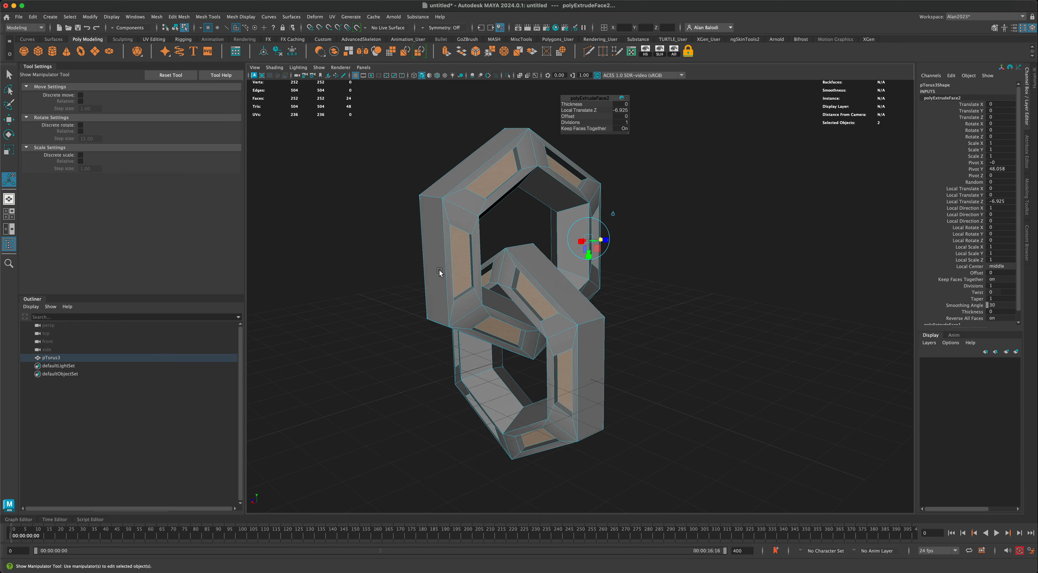
# Step: Select the full outer rim face loops of both the lower and the upper ring
pyautogui.keyDown('alt'); pyautogui.moveTo(492, 181); pyautogui.dragTo(690, 238); pyautogui.keyUp('alt')
pyautogui.rightClick(533, 301)
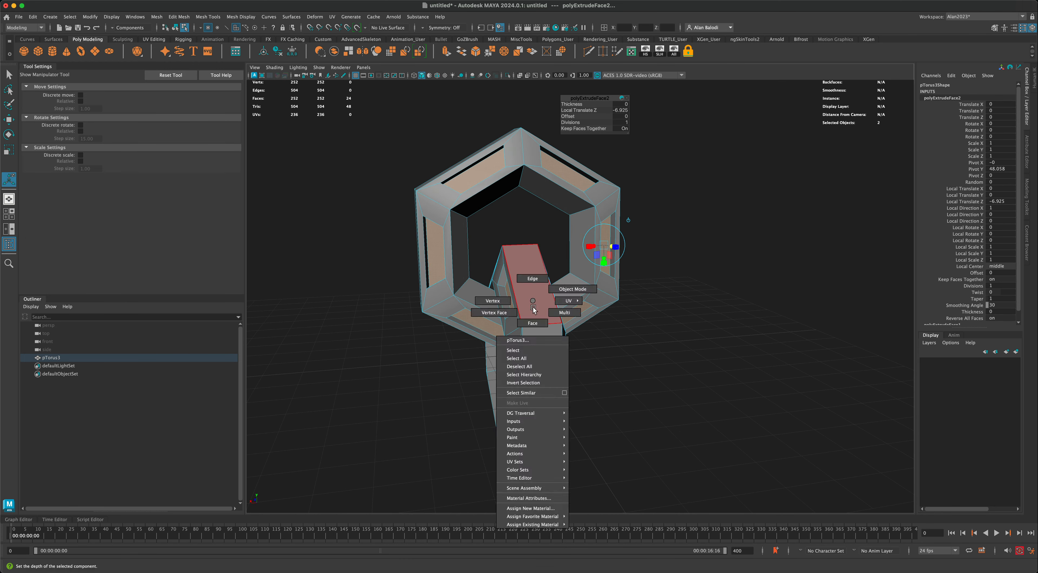
pyautogui.moveTo(533, 307); pyautogui.dragTo(533, 324, button='right')
pyautogui.press('q')
pyautogui.click(536, 295)
pyautogui.keyDown('shift'); pyautogui.doubleClick(540, 353); pyautogui.keyUp('shift')
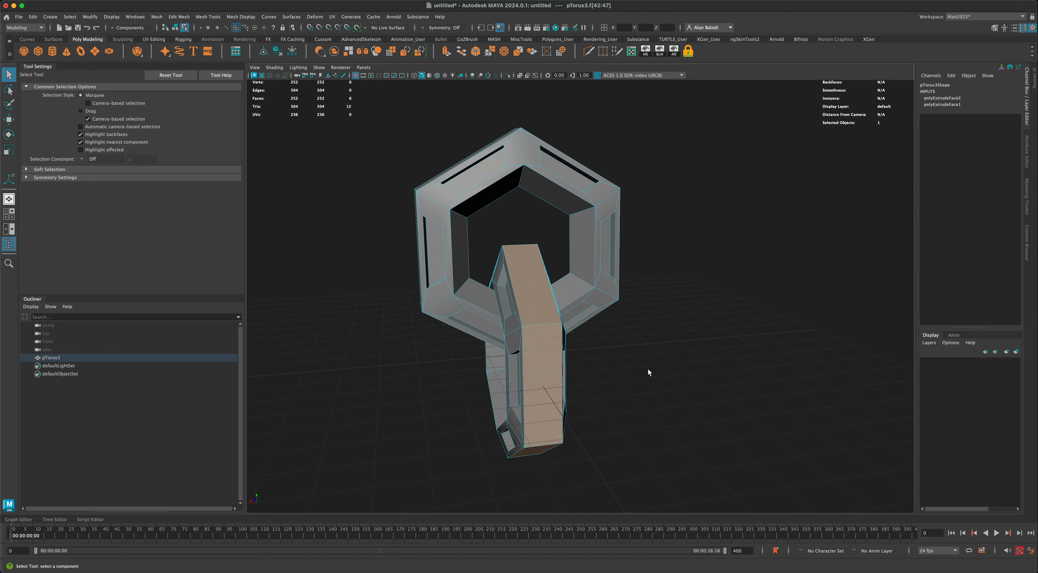
pyautogui.keyDown('alt'); pyautogui.moveTo(648, 372); pyautogui.dragTo(628, 307); pyautogui.keyUp('alt')
pyautogui.keyDown('shift'); pyautogui.click(519, 281); pyautogui.keyUp('shift')
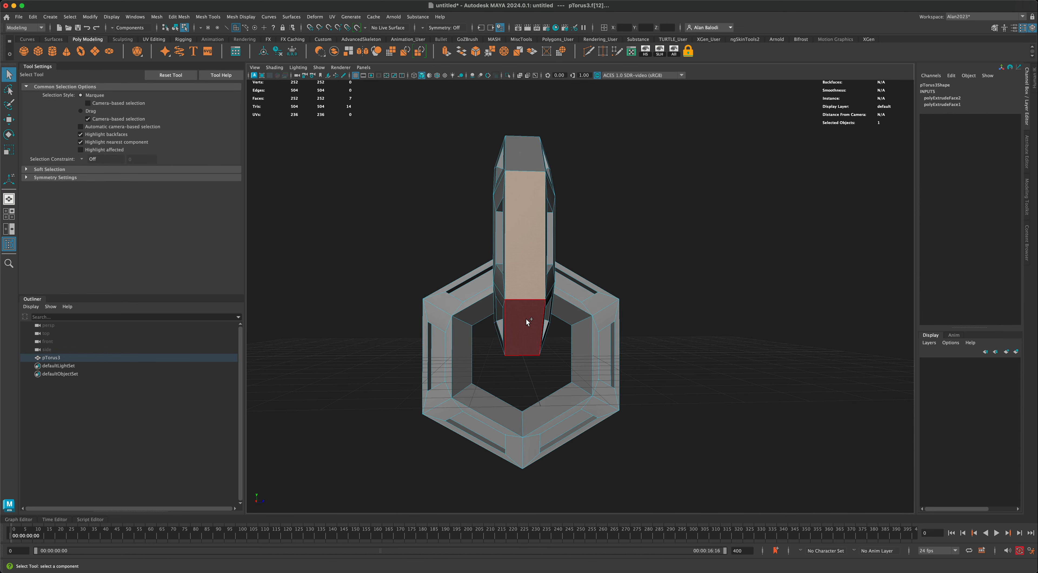
pyautogui.keyDown('shift'); pyautogui.doubleClick(526, 319); pyautogui.keyUp('shift')
# Step: Extrude the selected outer rim faces of both rings individually with Keep Faces Together off, scaling them down as insets
pyautogui.keyDown('alt'); pyautogui.moveTo(708, 299); pyautogui.dragTo(635, 307); pyautogui.keyUp('alt')
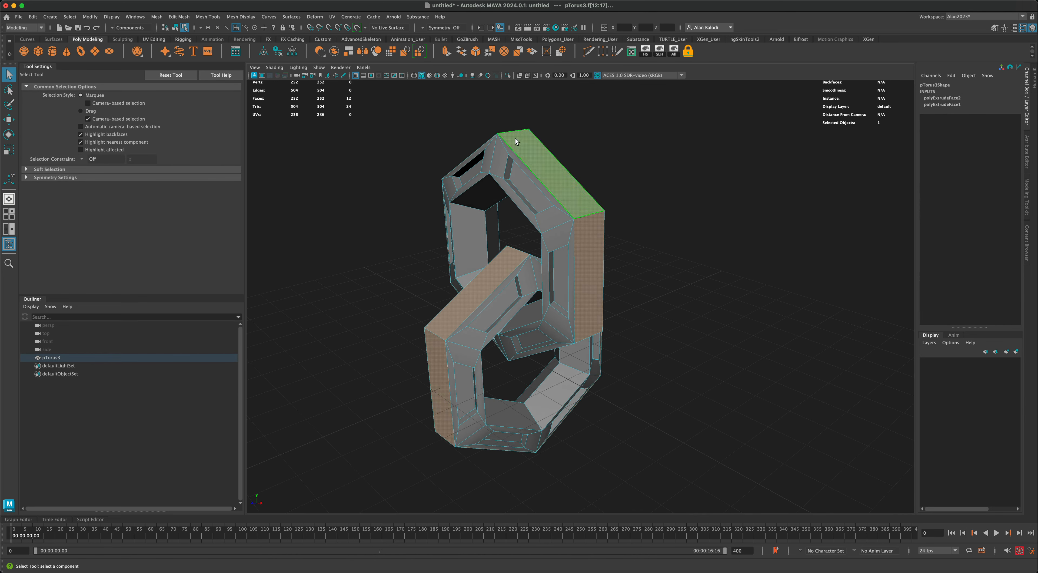
pyautogui.click(446, 52)
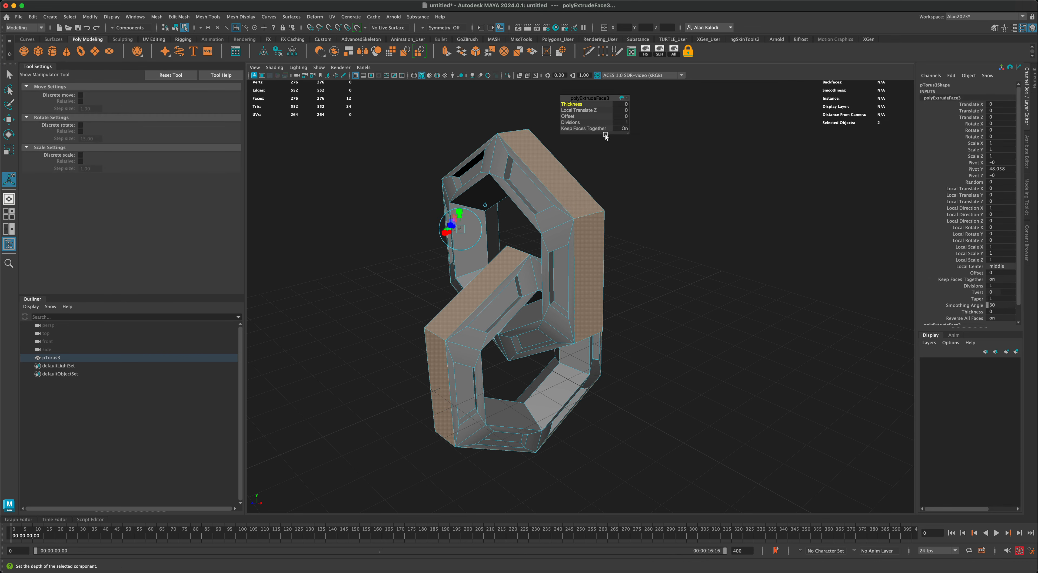
pyautogui.click(624, 129)
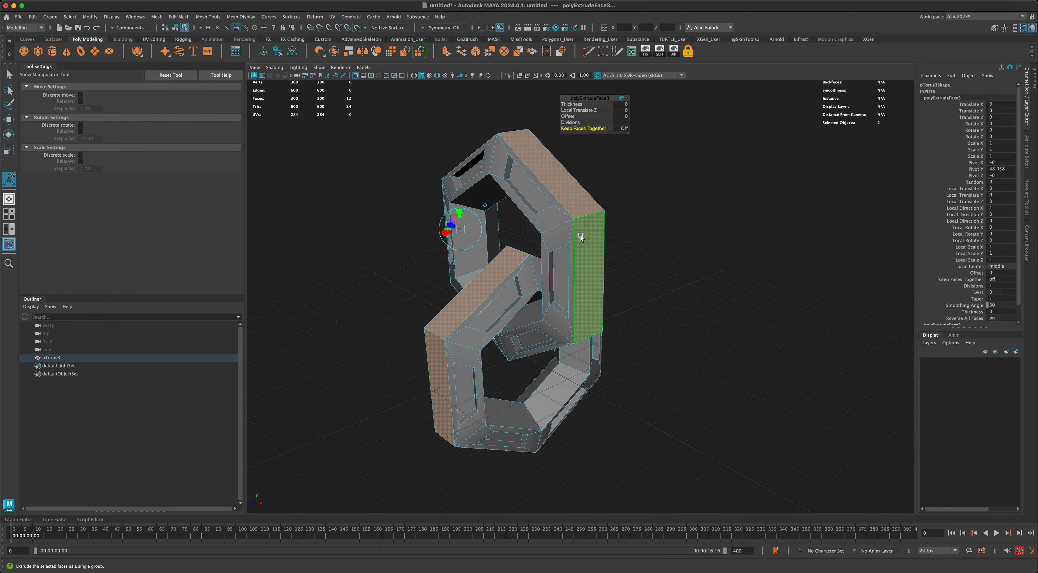
pyautogui.keyDown('alt'); pyautogui.moveTo(385, 255); pyautogui.dragTo(467, 252); pyautogui.keyUp('alt')
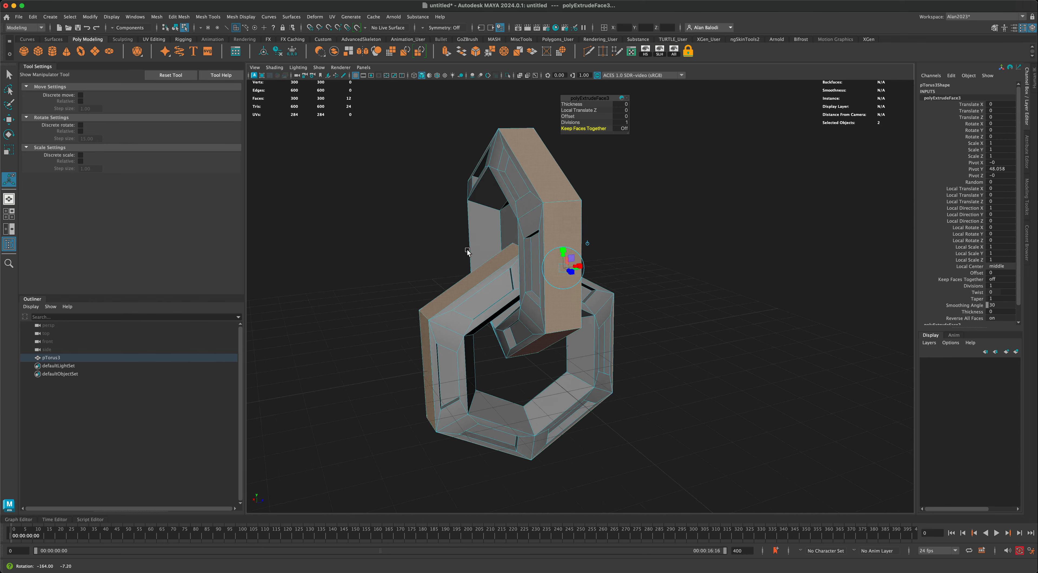
pyautogui.keyDown('alt'); pyautogui.moveTo(381, 256); pyautogui.dragTo(417, 257, button='right'); pyautogui.keyUp('alt')
pyautogui.keyDown('alt'); pyautogui.moveTo(418, 257); pyautogui.dragTo(439, 257); pyautogui.keyUp('alt')
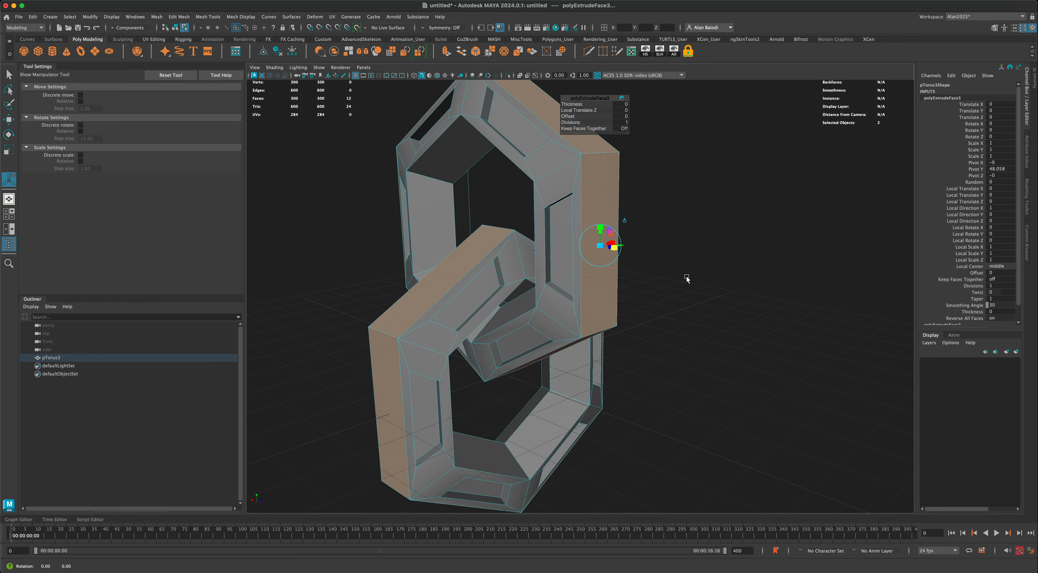
pyautogui.keyDown('alt'); pyautogui.moveTo(685, 278); pyautogui.dragTo(612, 245); pyautogui.keyUp('alt')
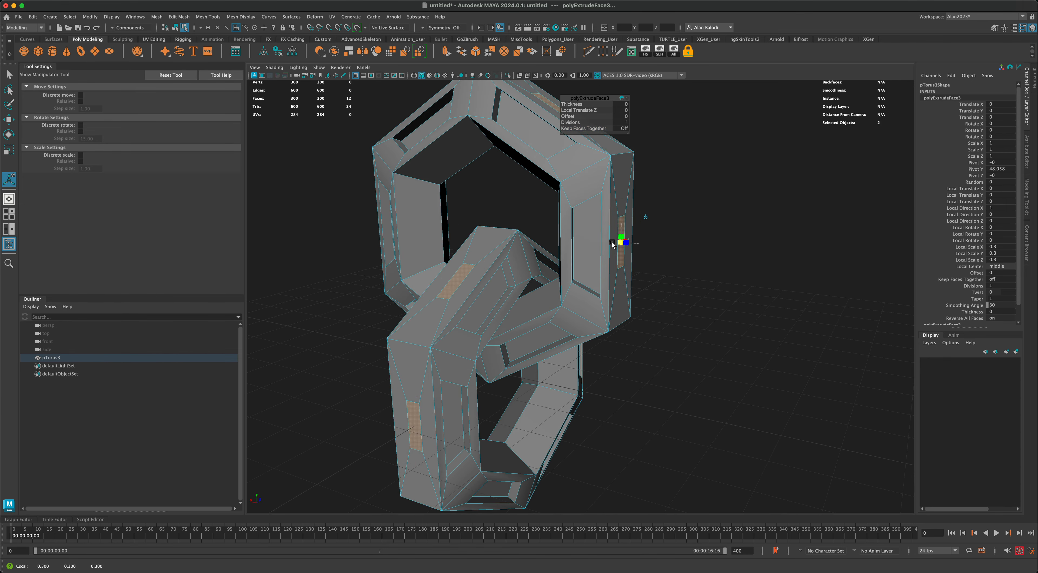
pyautogui.keyDown('alt'); pyautogui.moveTo(682, 306); pyautogui.dragTo(673, 316); pyautogui.keyUp('alt')
# Step: Extrude the inset rim faces again, taper them and push them inward to a Local Translate Z of about -3.9
pyautogui.moveTo(613, 264); pyautogui.dragTo(590, 278)
pyautogui.hotkey('ctrl', 'e')
pyautogui.moveTo(674, 302)
pyautogui.keyDown('alt'); pyautogui.mouseDown()
pyautogui.moveTo(642, 301)
pyautogui.moveTo(672, 300)
pyautogui.mouseUp(); pyautogui.keyUp('alt')
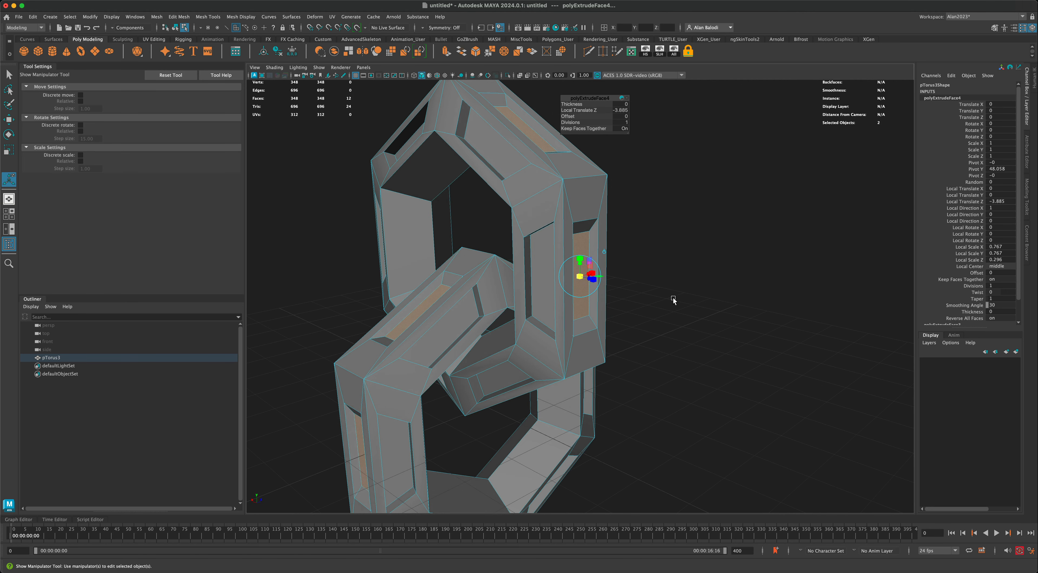
# Step: Extrude the recessed rim faces and scale them to about 0.367 in X and Z and 0.666 in Y
pyautogui.hotkey('ctrl', 'e')
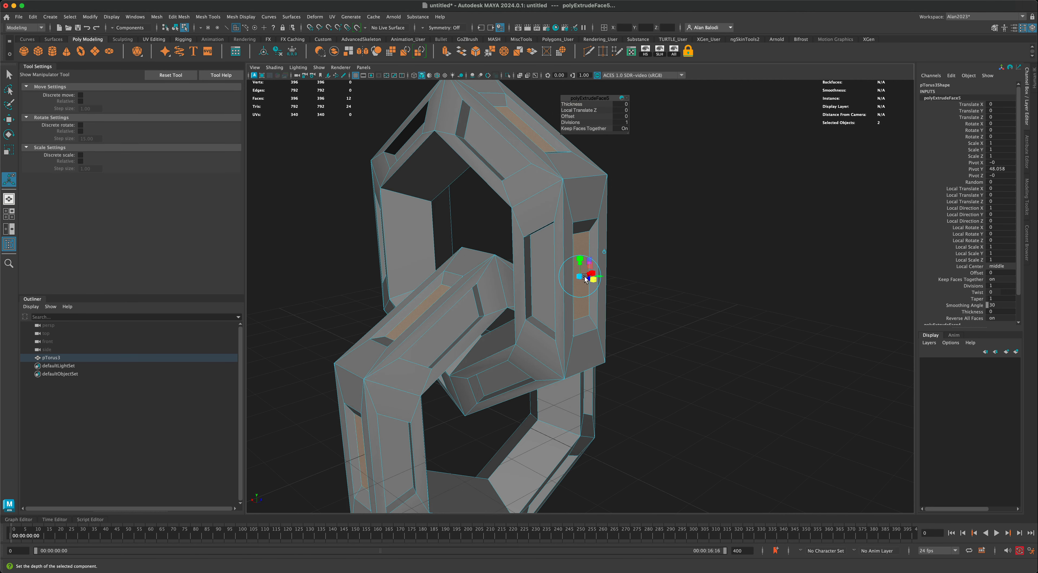
pyautogui.moveTo(582, 277); pyautogui.dragTo(572, 280)
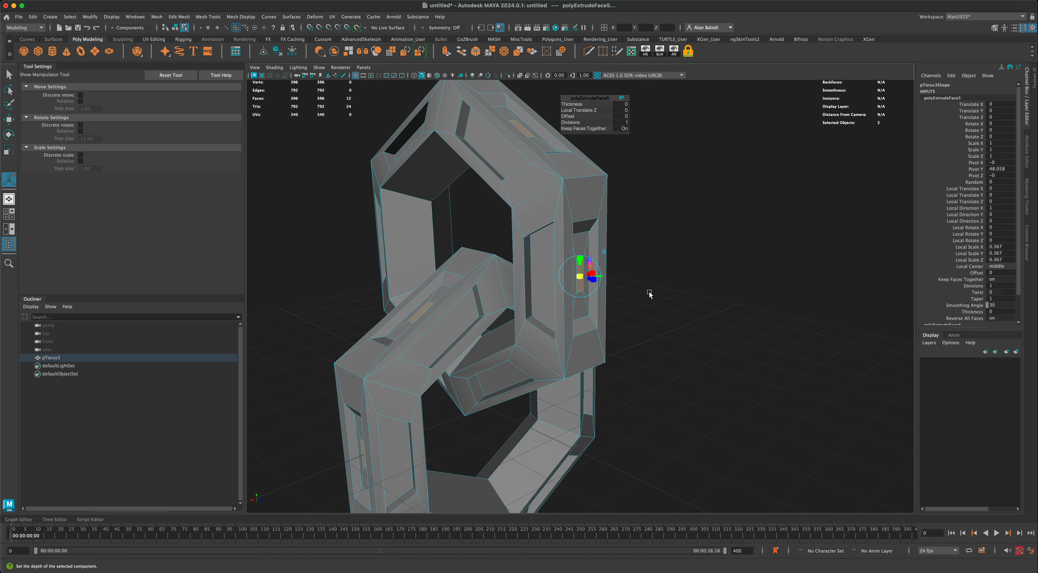
pyautogui.moveTo(579, 258); pyautogui.dragTo(580, 251)
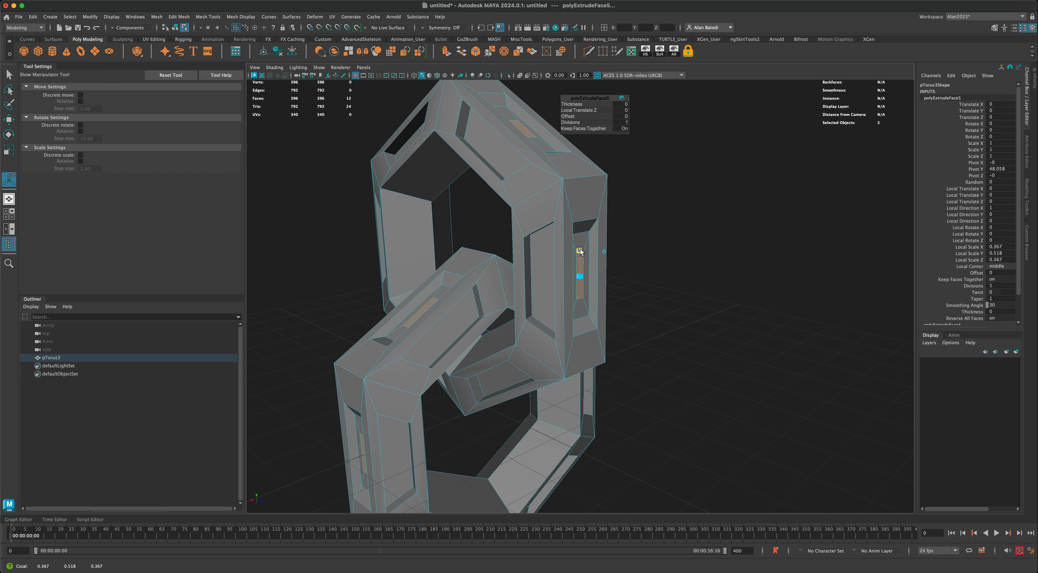
pyautogui.keyDown('alt'); pyautogui.moveTo(654, 279); pyautogui.dragTo(660, 279); pyautogui.keyUp('alt')
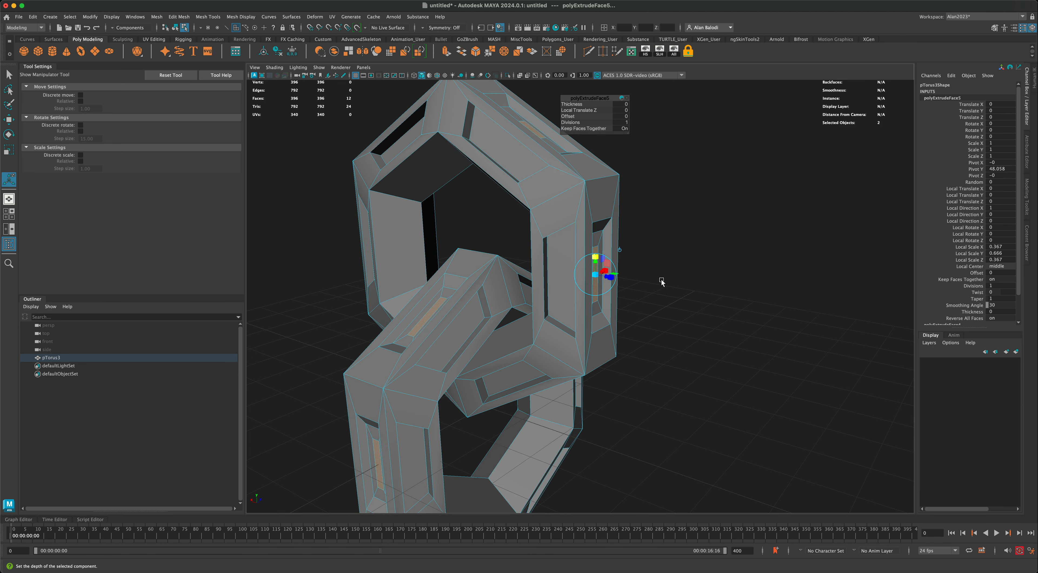
# Step: Extrude the small inner rim faces outward into tapered spikes, with Local Translate Z about 36.6 and Local Scale about 0.184 by 0.416
pyautogui.hotkey('ctrl', 'e')
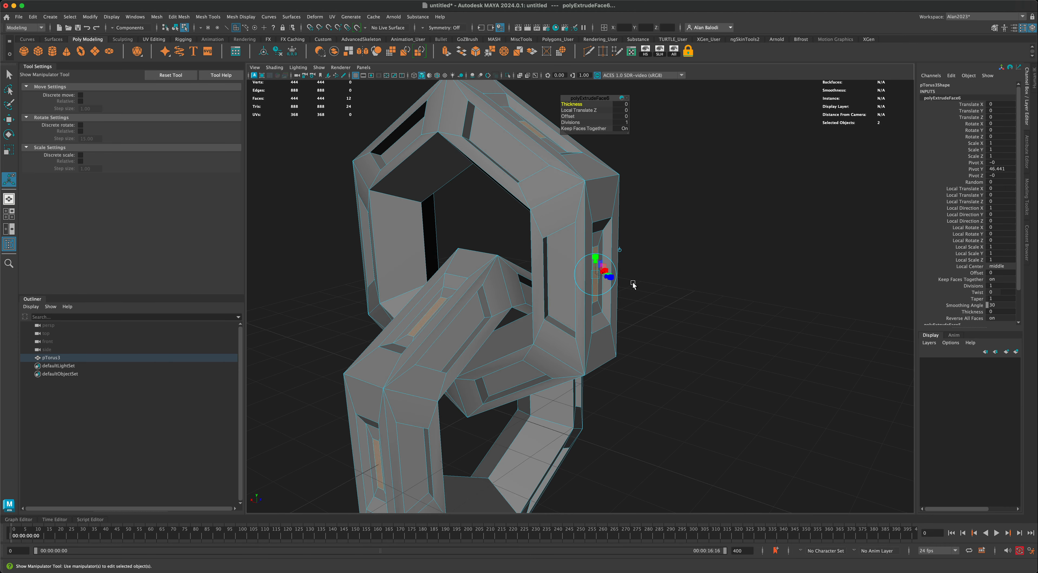
pyautogui.moveTo(605, 278); pyautogui.dragTo(589, 305)
pyautogui.scroll(-5, 667, 354)
pyautogui.keyDown('alt'); pyautogui.moveTo(664, 356); pyautogui.dragTo(659, 330); pyautogui.keyUp('alt')
pyautogui.click(7, 77)
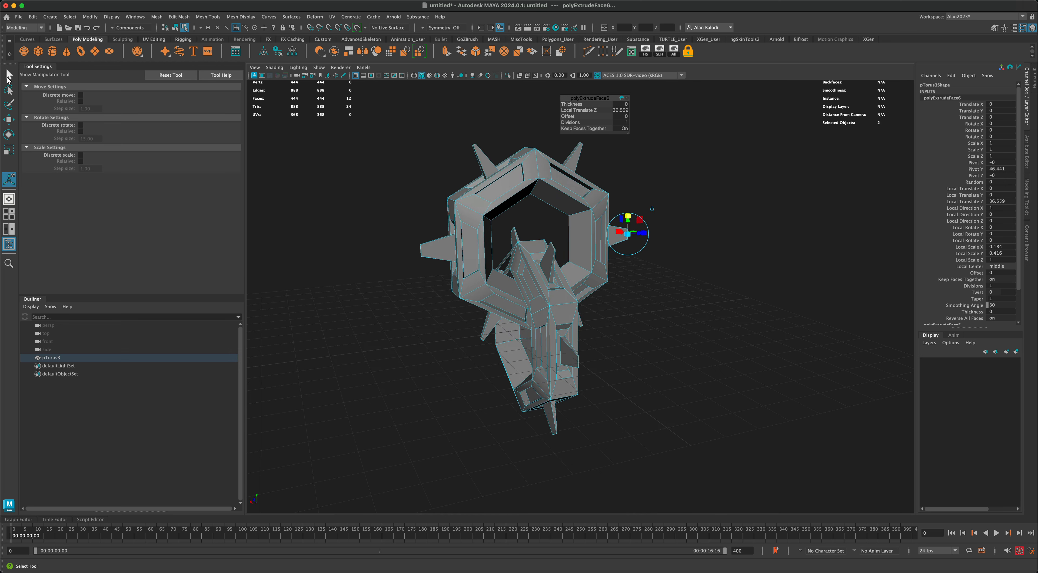
# Step: Return to object mode with the whole chain link mesh selected and delete its construction history
pyautogui.moveTo(538, 166); pyautogui.dragTo(643, 180, button='right')
pyautogui.click(708, 234)
pyautogui.moveTo(708, 234)
pyautogui.keyDown('alt'); pyautogui.mouseDown()
pyautogui.moveTo(689, 247)
pyautogui.moveTo(677, 227)
pyautogui.moveTo(653, 231)
pyautogui.moveTo(711, 225)
pyautogui.moveTo(688, 282)
pyautogui.moveTo(710, 284)
pyautogui.moveTo(618, 282)
pyautogui.moveTo(667, 284)
pyautogui.moveTo(646, 287)
pyautogui.moveTo(665, 301)
pyautogui.moveTo(605, 300)
pyautogui.moveTo(612, 349)
pyautogui.mouseUp(); pyautogui.keyUp('alt')
pyautogui.click(437, 75)
pyautogui.keyDown('alt'); pyautogui.moveTo(437, 282); pyautogui.dragTo(416, 276); pyautogui.keyUp('alt')
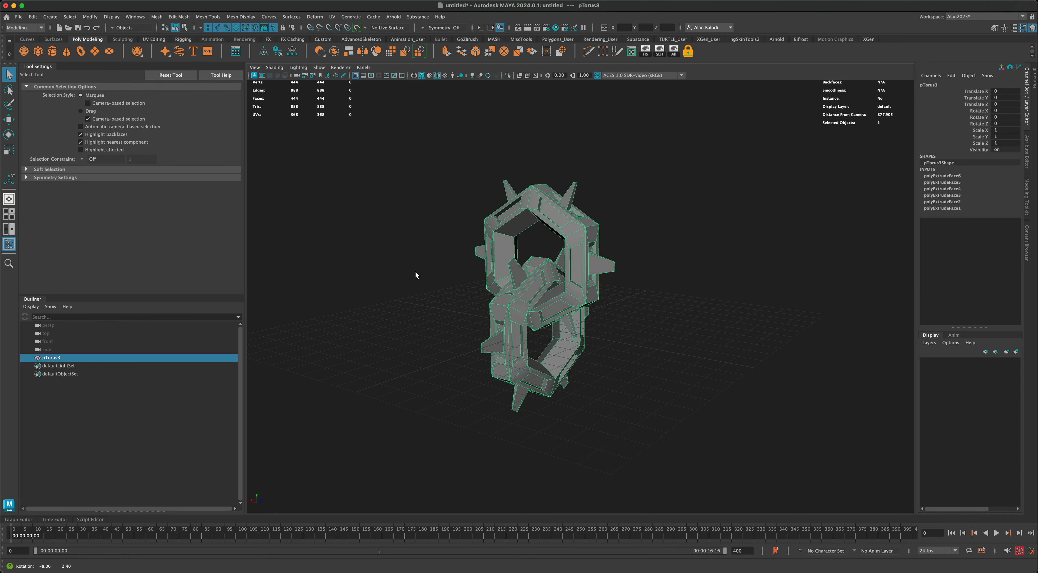
pyautogui.click(278, 52)
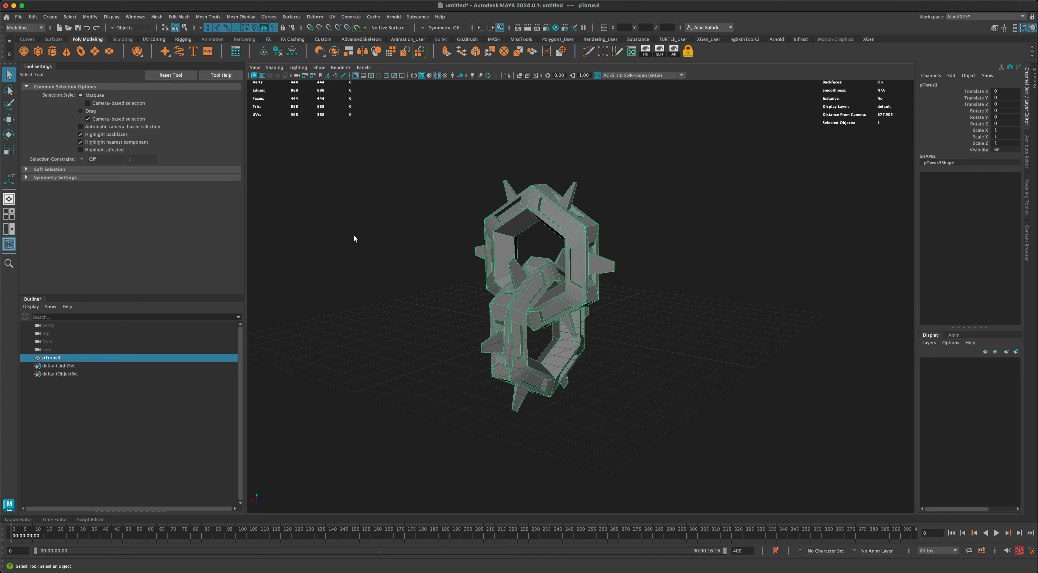
pyautogui.keyDown('alt'); pyautogui.moveTo(354, 237); pyautogui.dragTo(339, 236); pyautogui.keyUp('alt')
# Step: Export the finished spiked chain link mesh under the name ring
pyautogui.click(19, 18)
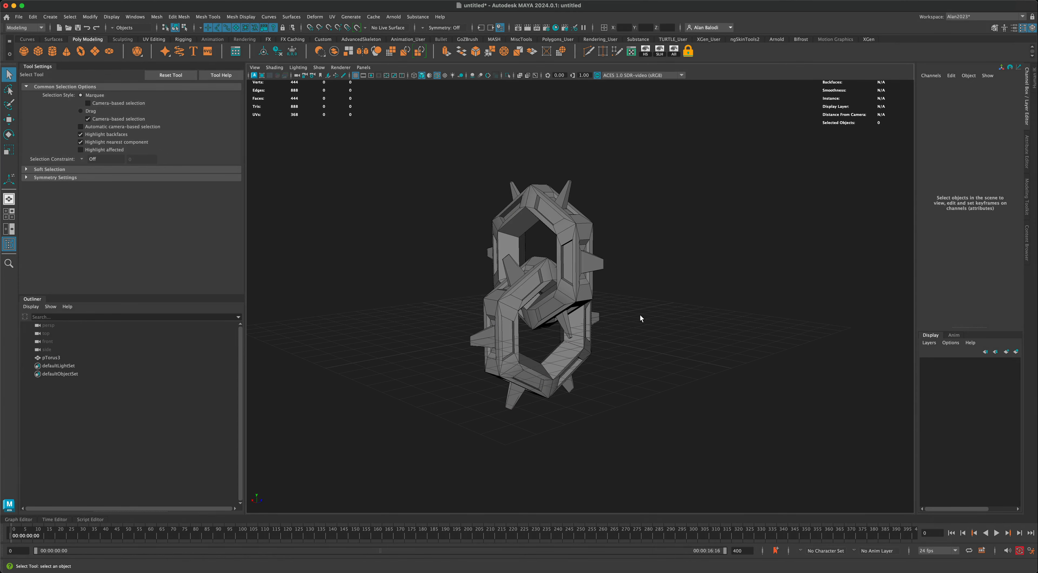
pyautogui.keyDown('alt'); pyautogui.moveTo(640, 316); pyautogui.dragTo(478, 273); pyautogui.keyUp('alt')
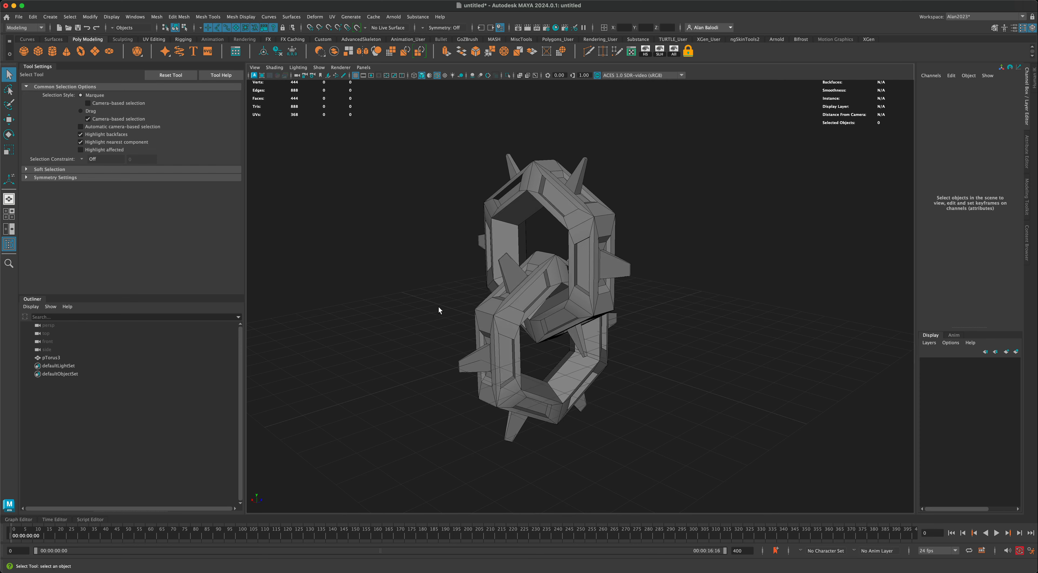
pyautogui.keyDown('alt'); pyautogui.moveTo(439, 309); pyautogui.dragTo(438, 308); pyautogui.keyUp('alt')
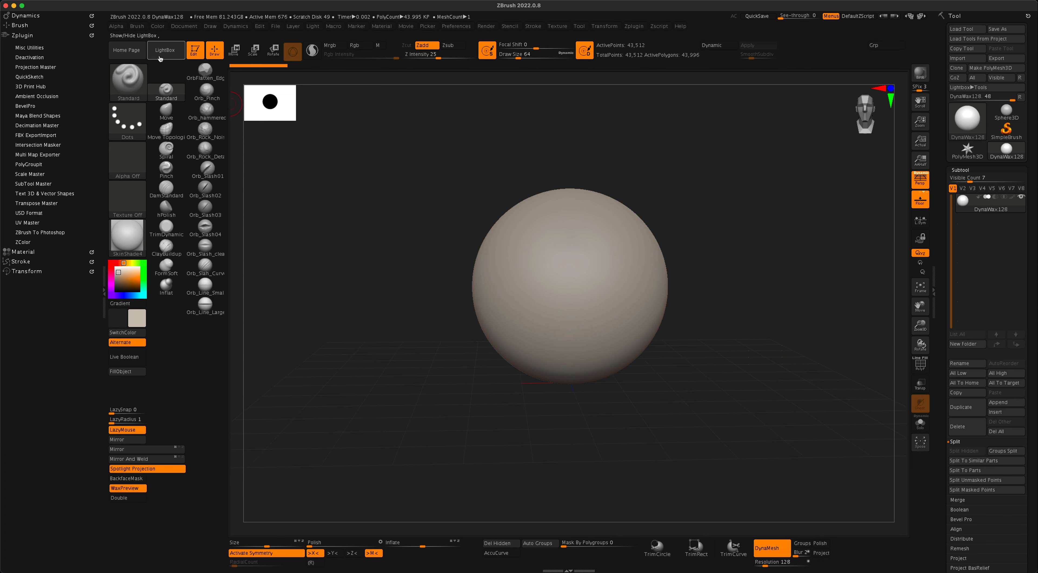
# Step: Switch to ZBrush and load the DynaWax128 sphere project from LightBox
pyautogui.click(165, 50)
pyautogui.doubleClick(708, 110)
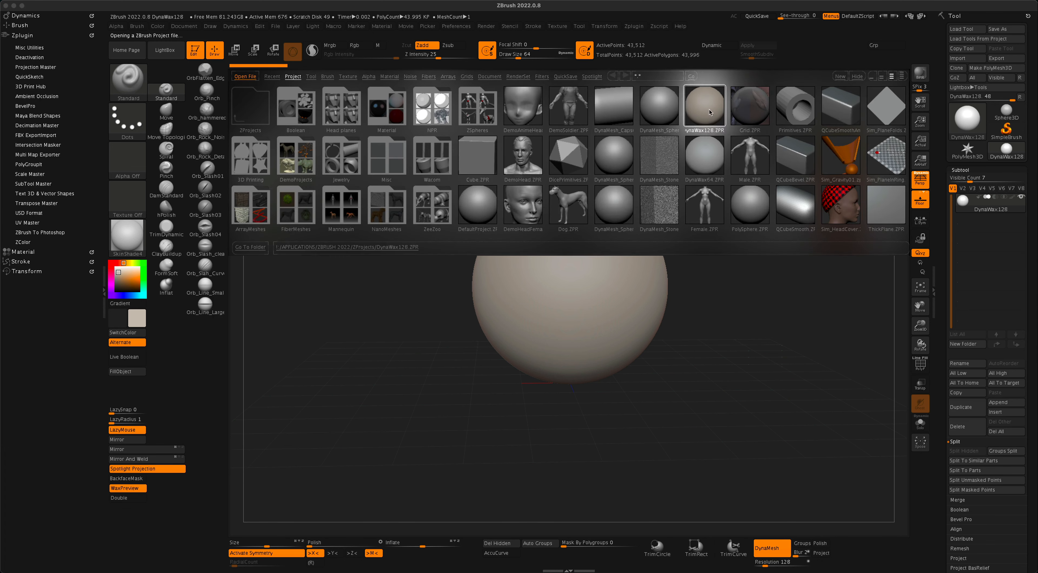
pyautogui.click(526, 206)
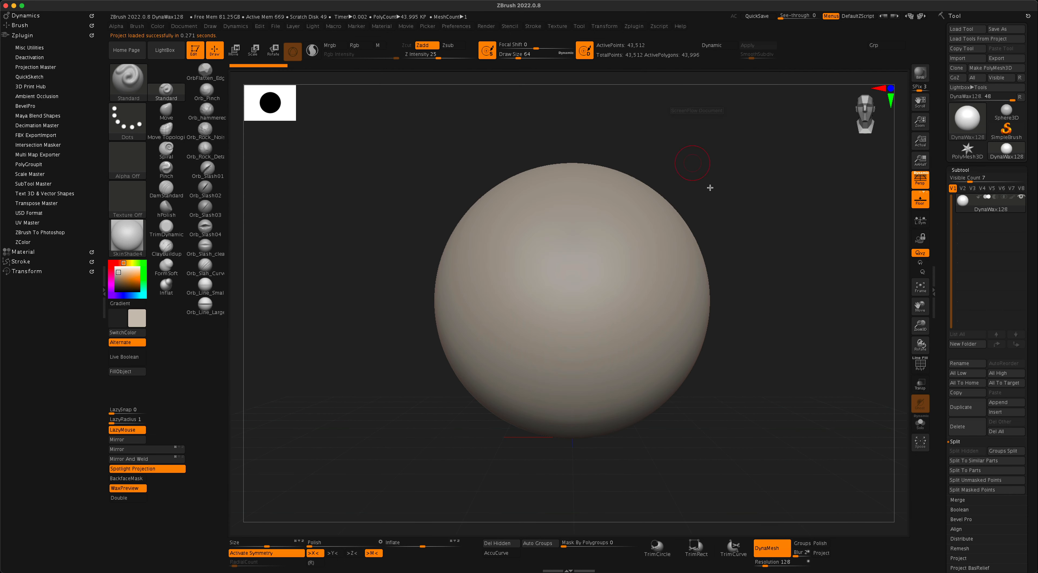
pyautogui.keyDown('alt'); pyautogui.moveTo(763, 298); pyautogui.dragTo(783, 296); pyautogui.keyUp('alt')
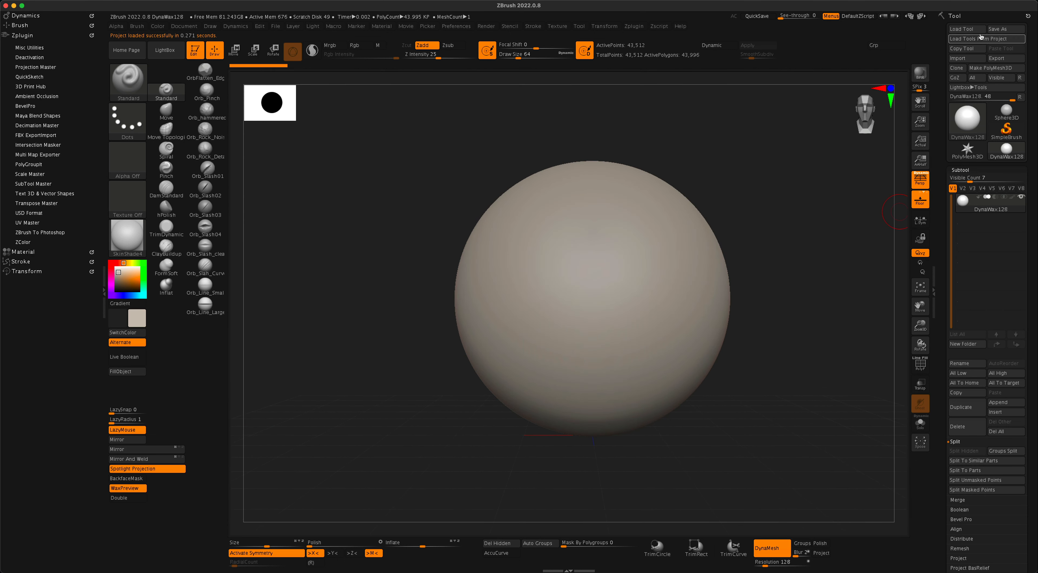
# Step: Import the ring mesh and face it straight on from the front with perspective turned off
pyautogui.click(963, 62)
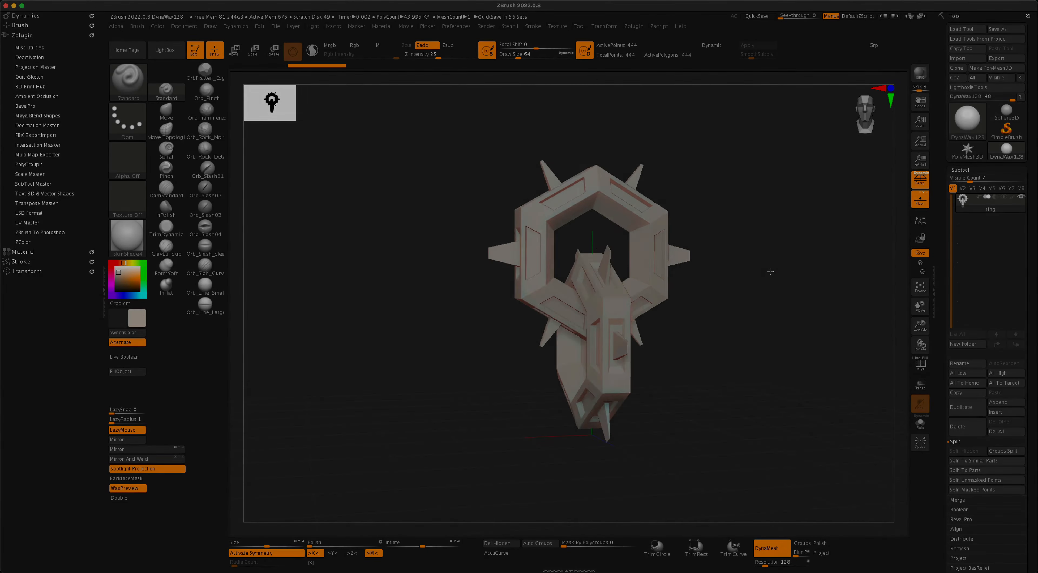
pyautogui.moveTo(769, 271); pyautogui.dragTo(716, 310)
pyautogui.moveTo(371, 187); pyautogui.dragTo(382, 197)
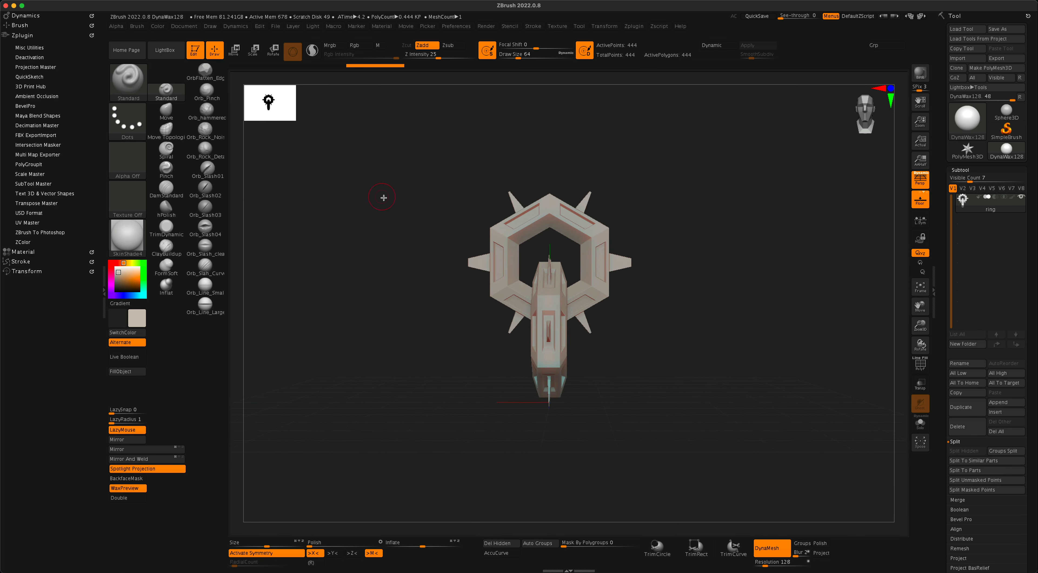
pyautogui.click(920, 178)
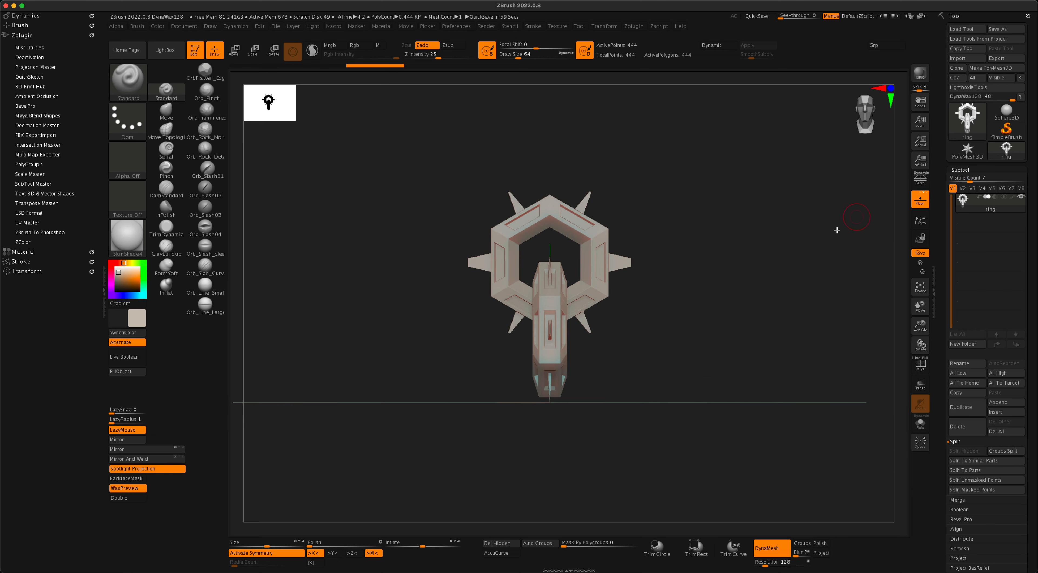
pyautogui.moveTo(788, 258); pyautogui.dragTo(784, 260)
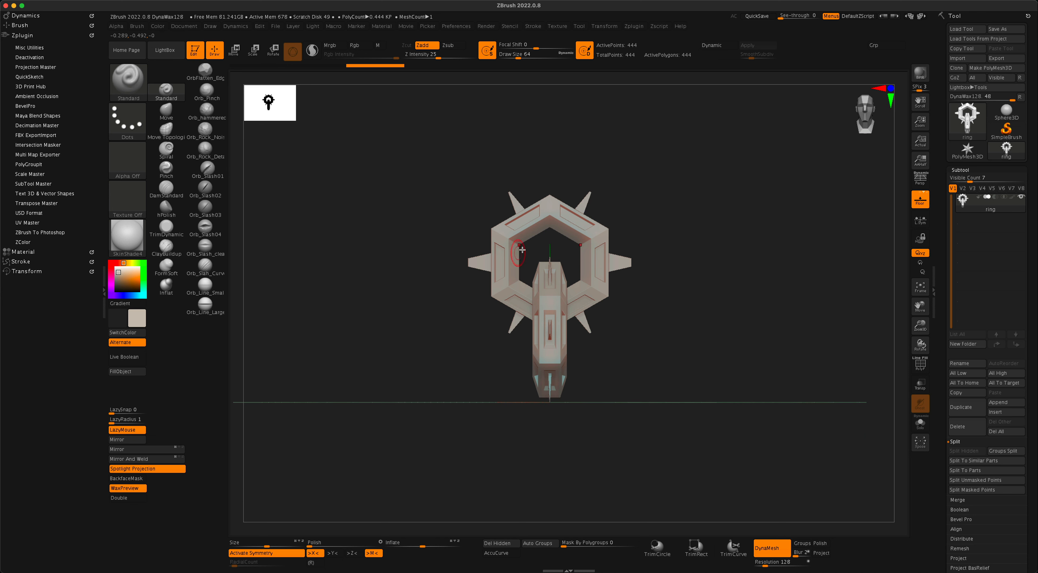
# Step: Create a new InsertMesh brush from the ring mesh
pyautogui.click(130, 84)
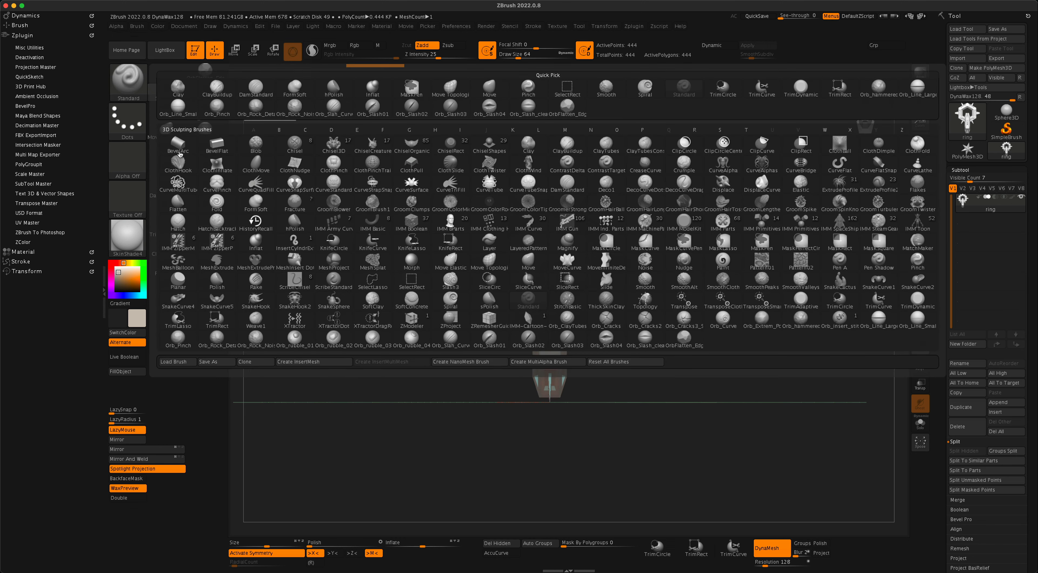
pyautogui.click(307, 362)
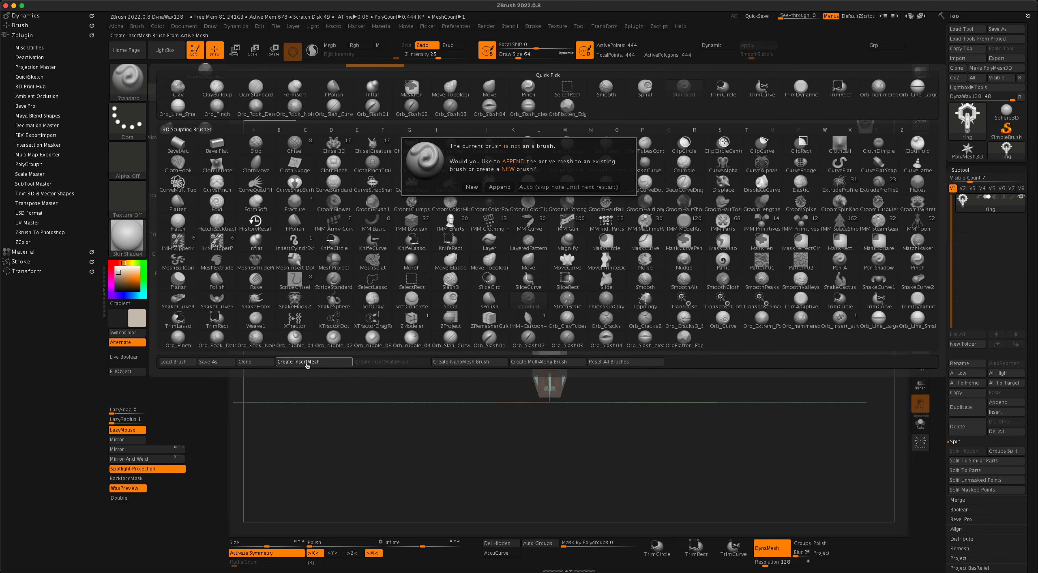
pyautogui.click(471, 187)
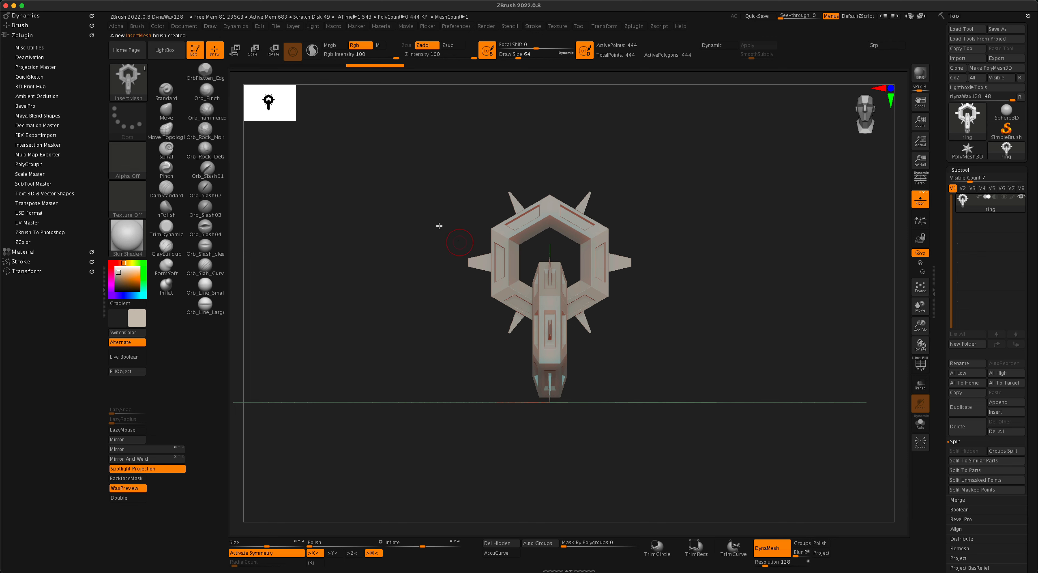
# Step: Reload the DynaWax128 sphere project in place of the ring mesh
pyautogui.click(176, 57)
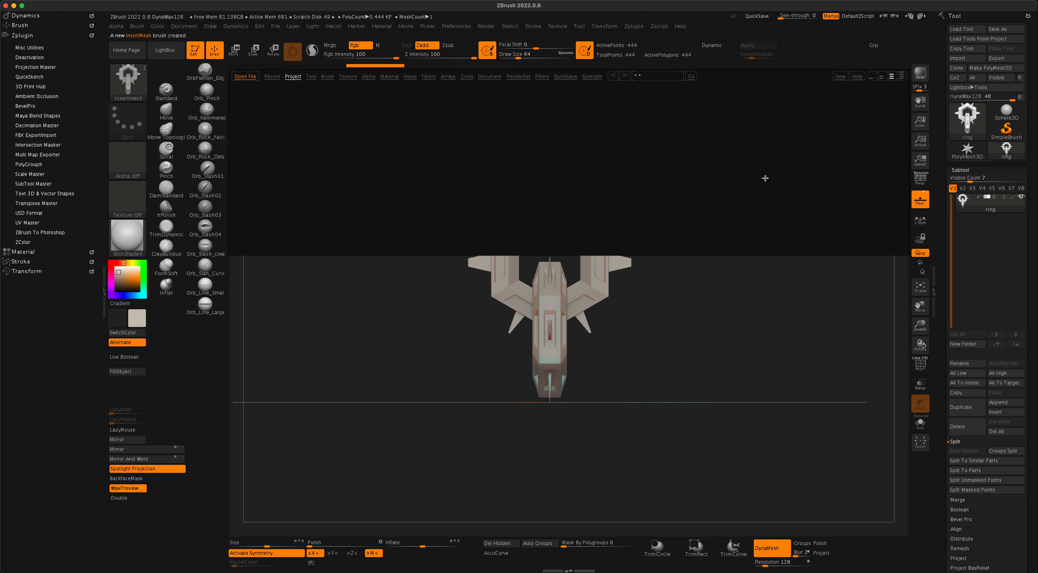
pyautogui.doubleClick(706, 111)
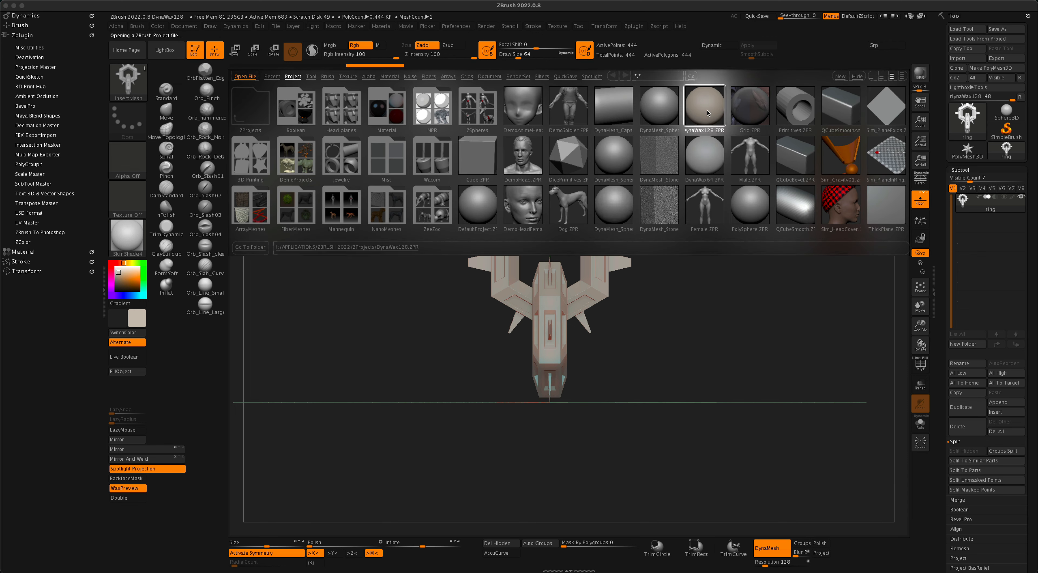
pyautogui.click(516, 209)
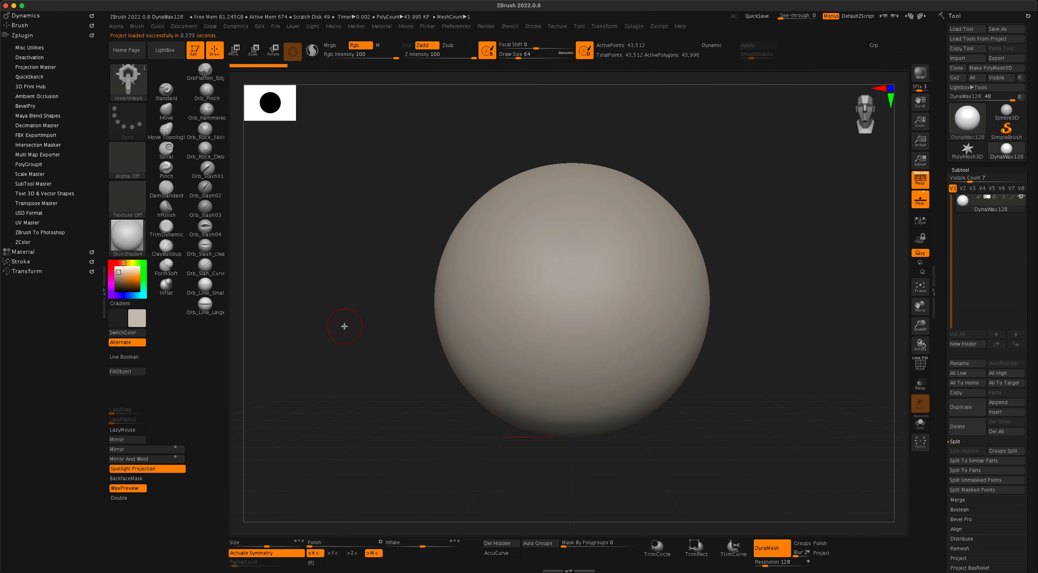
pyautogui.keyDown('alt'); pyautogui.moveTo(343, 327); pyautogui.dragTo(371, 291); pyautogui.keyUp('alt')
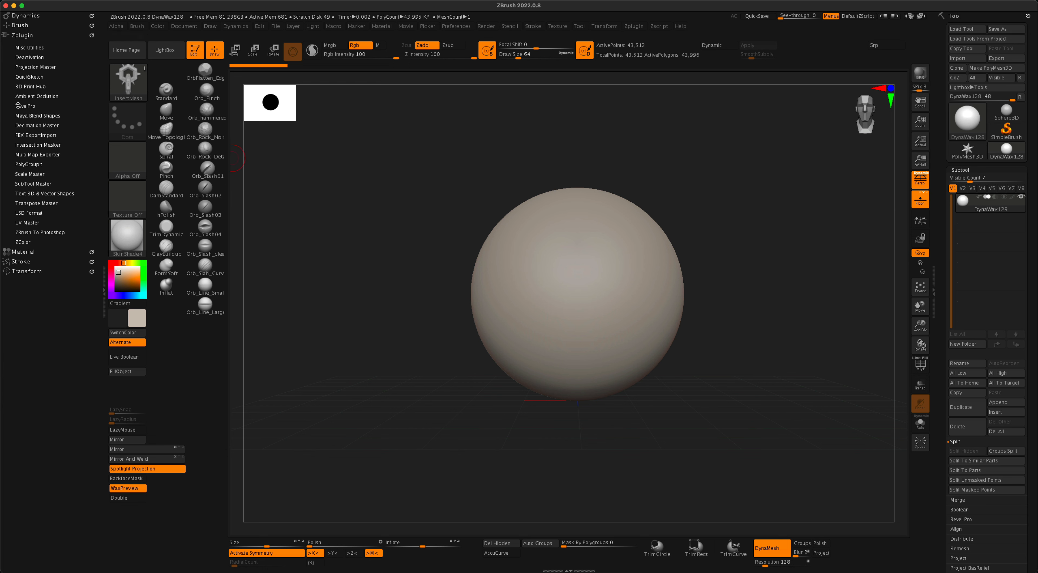
# Step: Enable Curve Mode for the new InsertMesh brush in its stroke curve settings
pyautogui.click(20, 262)
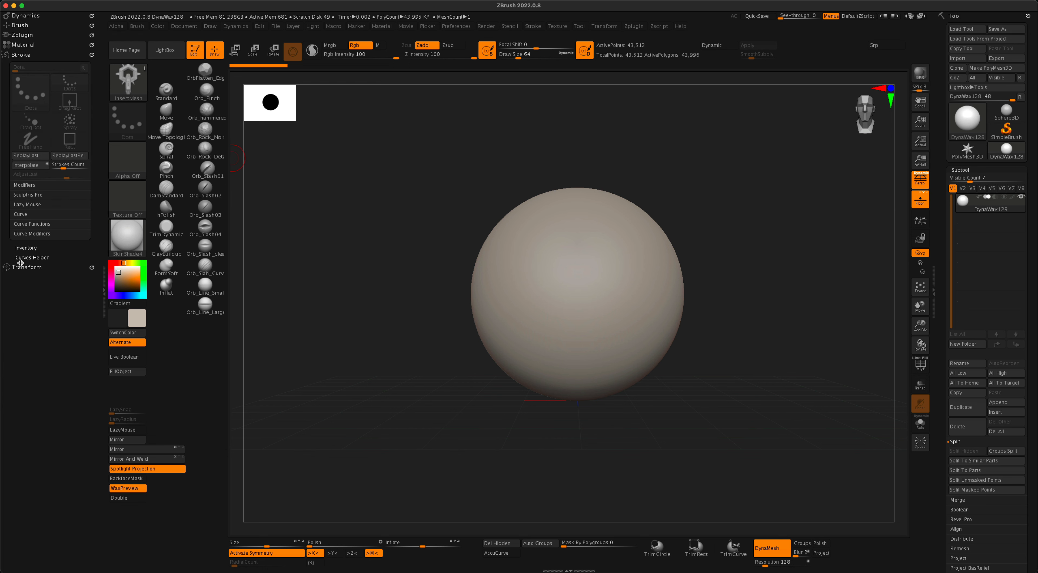
pyautogui.click(20, 214)
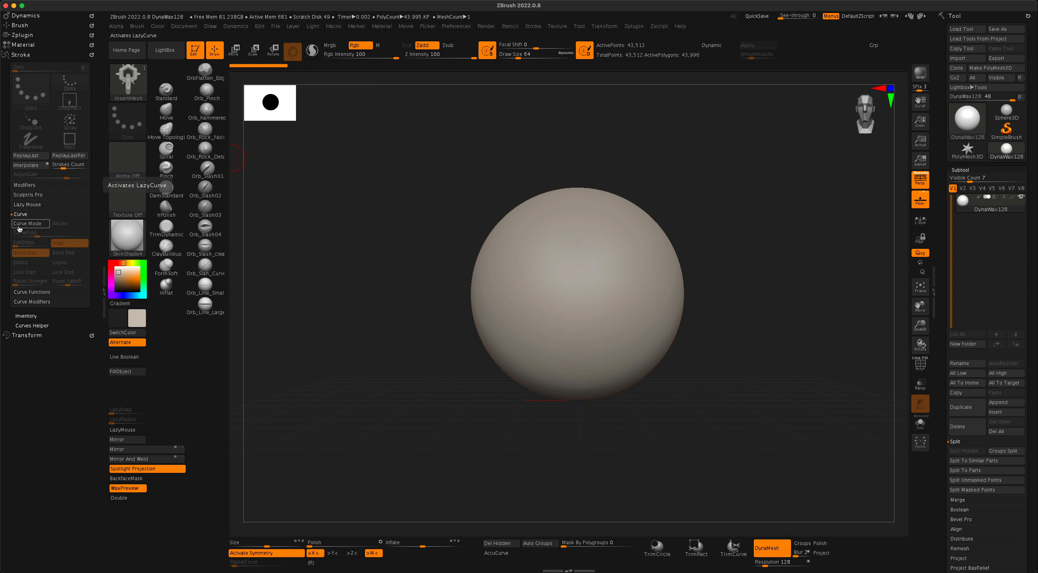
pyautogui.click(42, 224)
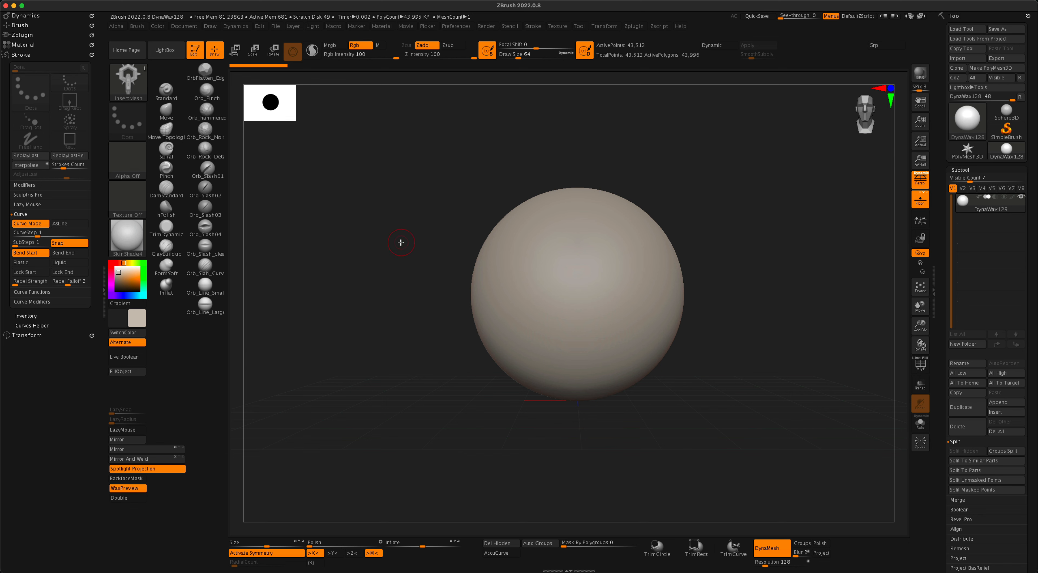
# Step: Turn off symmetry and set the chain brush's draw size to about 163
pyautogui.keyDown('alt'); pyautogui.moveTo(389, 245); pyautogui.dragTo(398, 253); pyautogui.keyUp('alt')
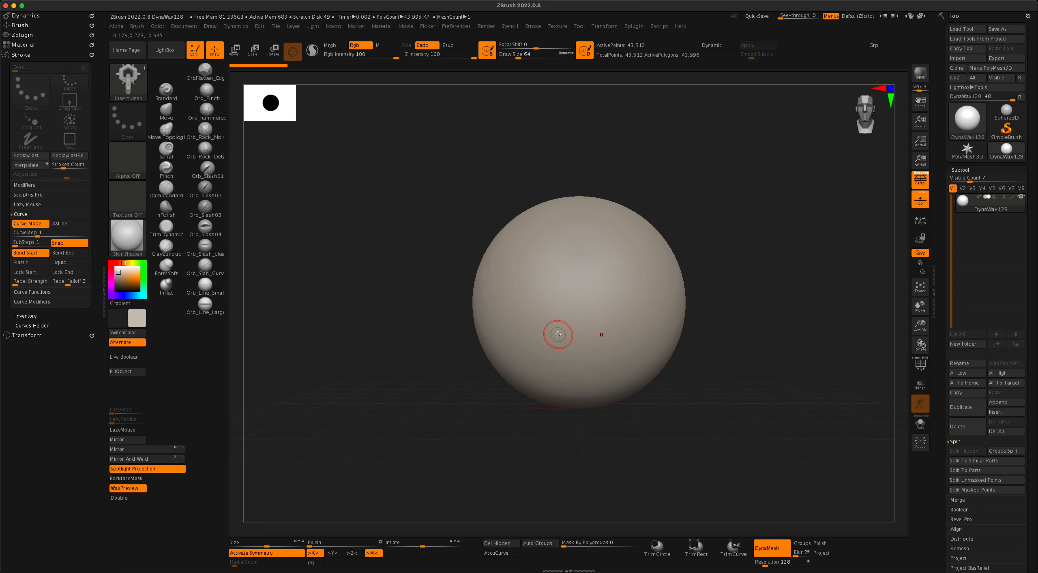
pyautogui.press('x')
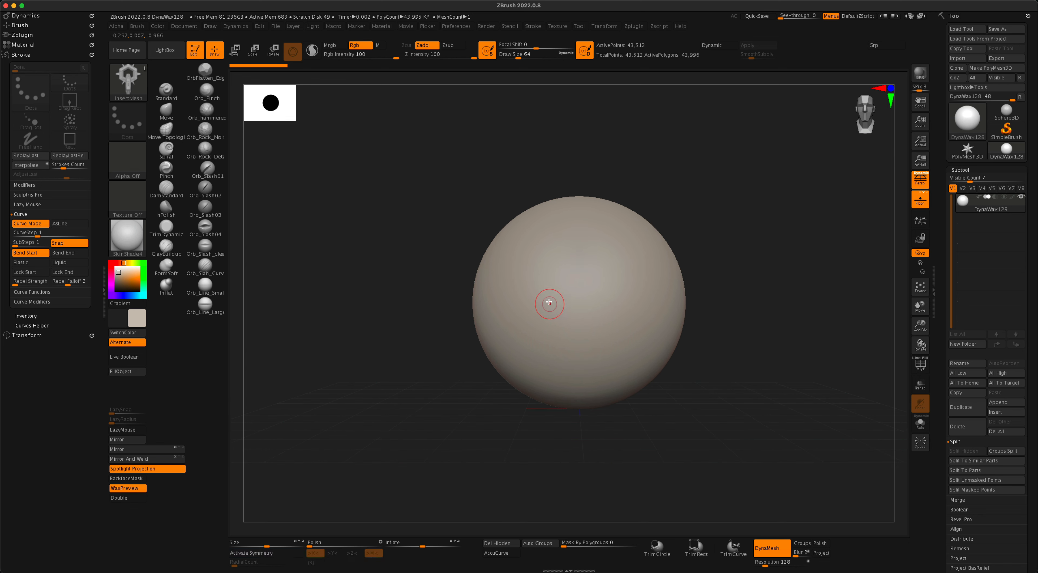
pyautogui.press('s')
pyautogui.moveTo(548, 287); pyautogui.dragTo(565, 286)
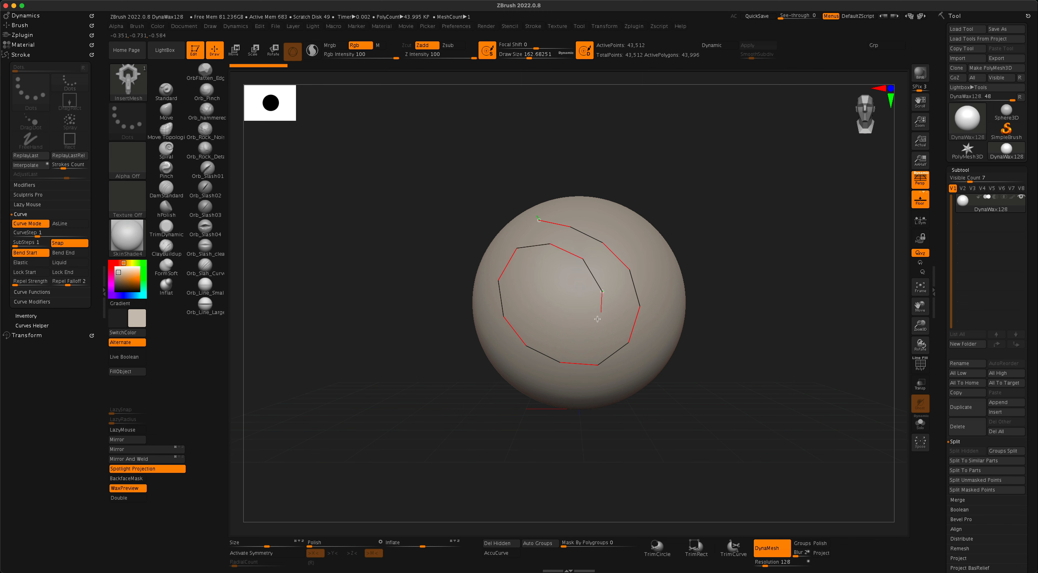
# Step: Try the chain brush by drawing a spiral curve of links on the front of the sphere
pyautogui.moveTo(540, 308); pyautogui.dragTo(527, 284)
pyautogui.moveTo(374, 300); pyautogui.dragTo(333, 346)
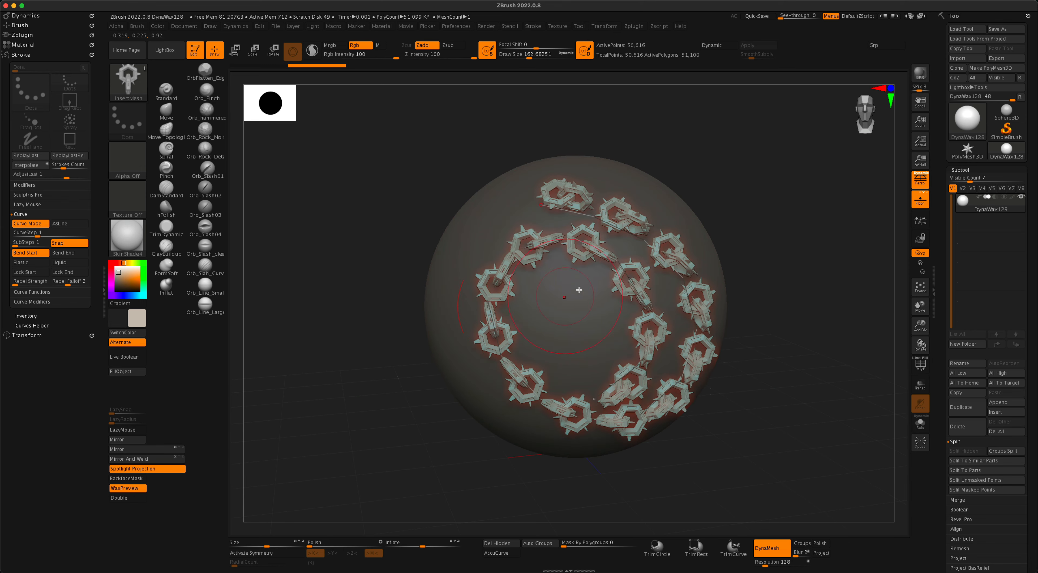
pyautogui.moveTo(748, 227); pyautogui.dragTo(721, 242)
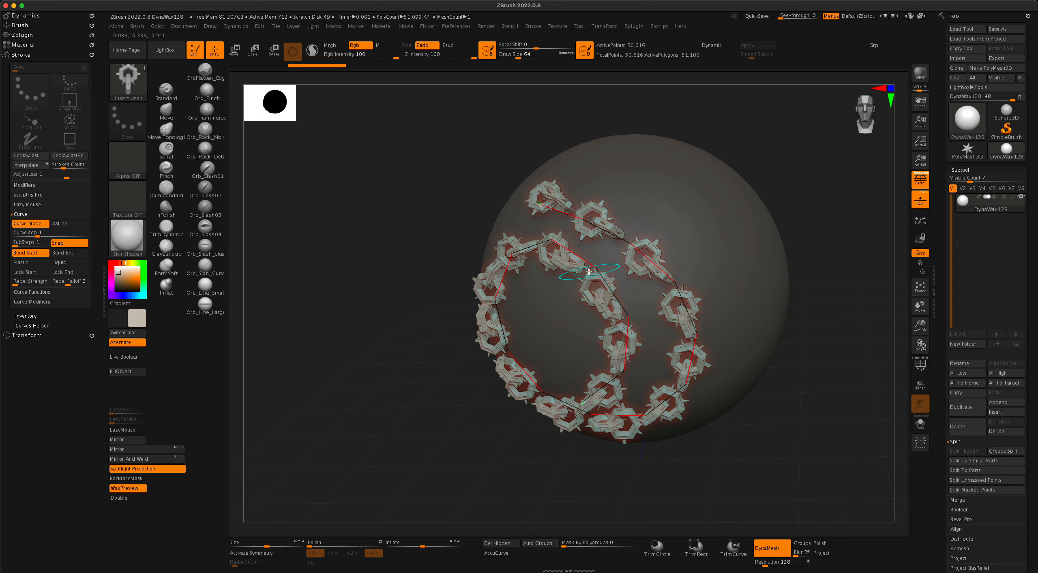
pyautogui.moveTo(799, 203); pyautogui.dragTo(811, 208)
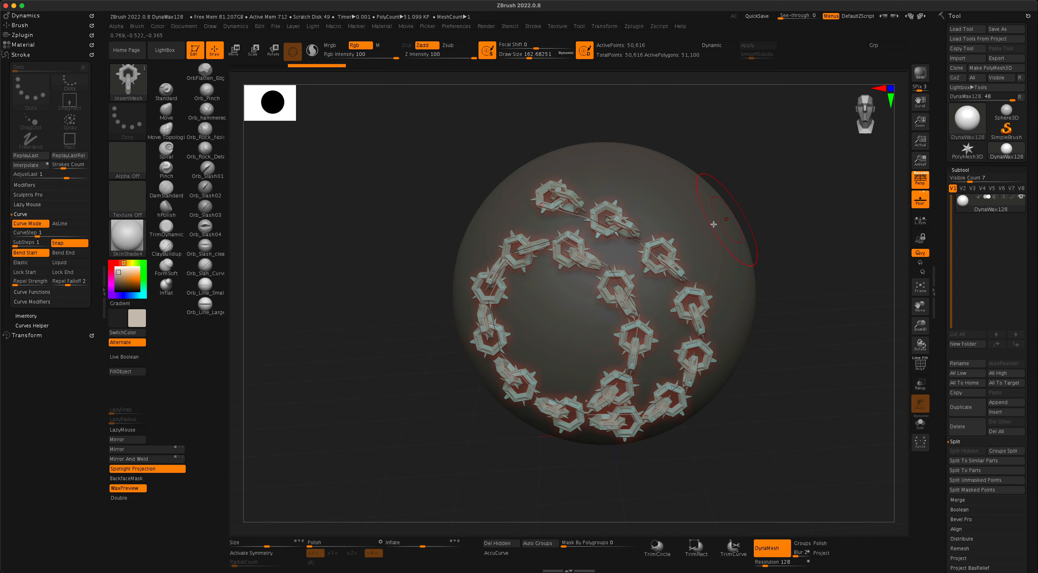
pyautogui.moveTo(762, 229); pyautogui.dragTo(802, 224)
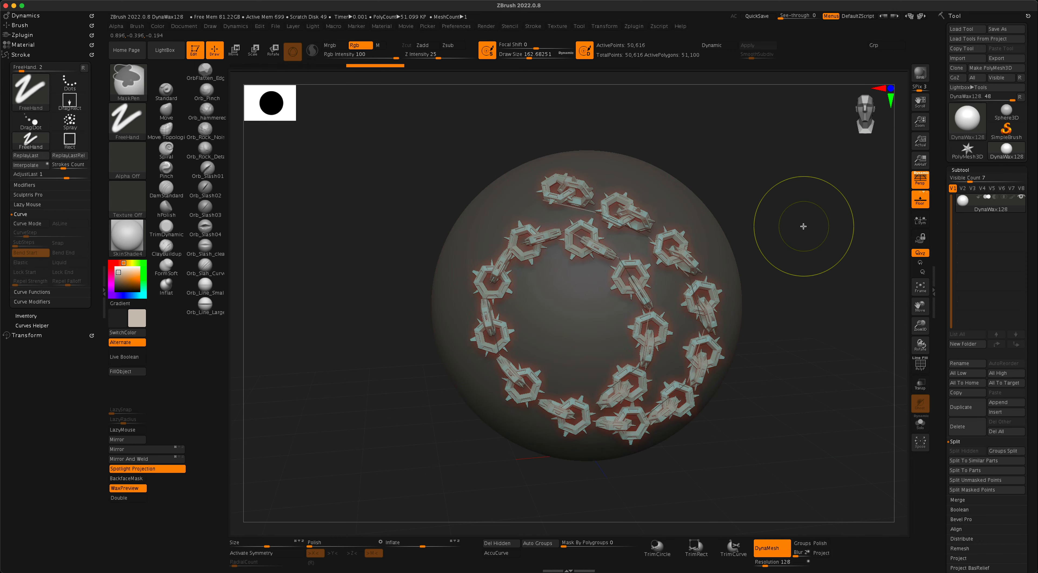
pyautogui.keyDown('ctrl'); pyautogui.keyDown('shift'); pyautogui.click(800, 224); pyautogui.keyUp('shift'); pyautogui.keyUp('ctrl')
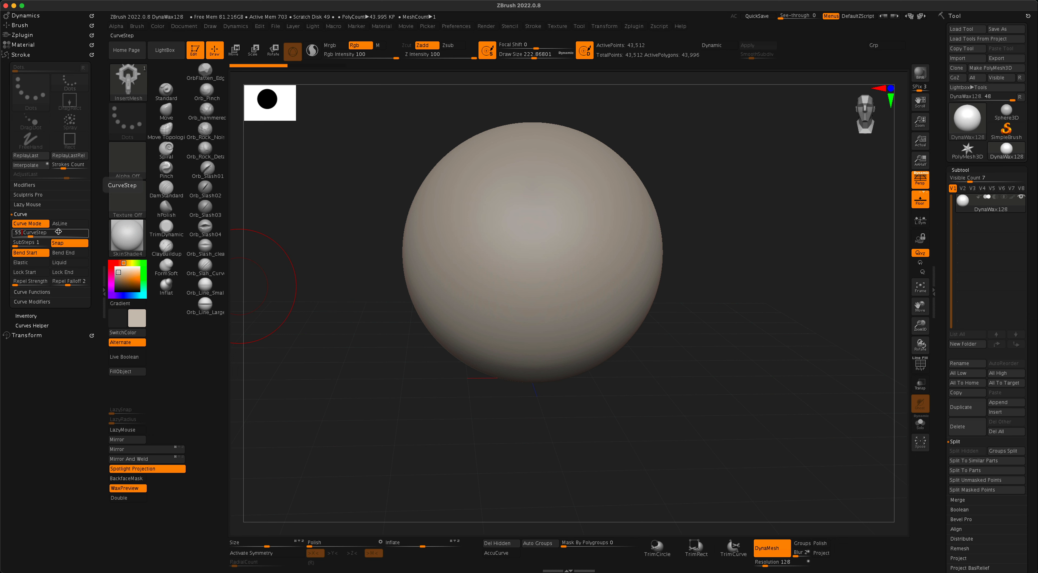
# Step: Set the curve step to 0.55 and wrap a horizontal chain around the sphere's middle
pyautogui.press('Return')
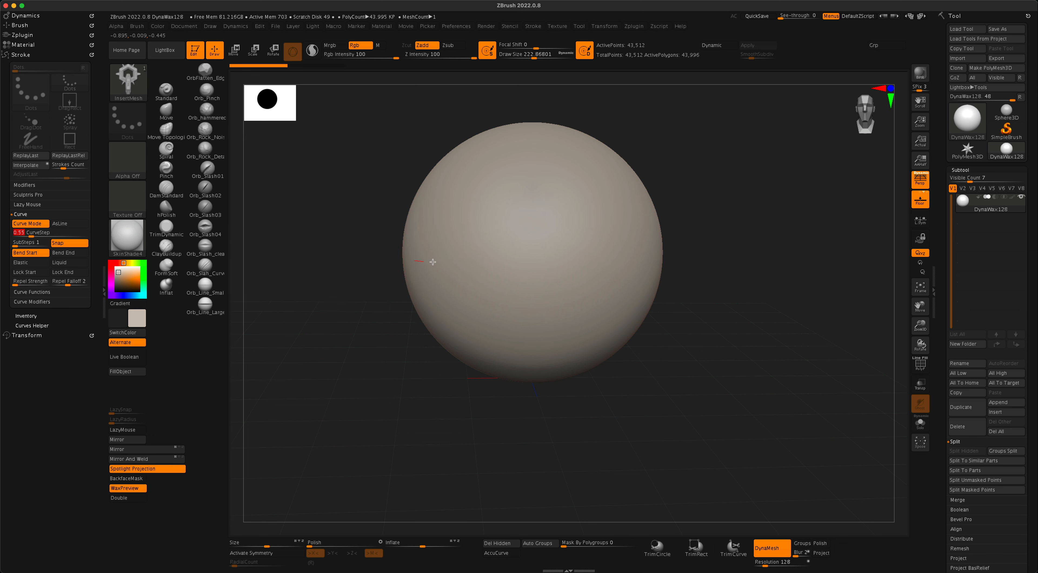
pyautogui.moveTo(637, 261)
pyautogui.mouseDown()
pyautogui.moveTo(787, 240)
pyautogui.moveTo(801, 262)
pyautogui.moveTo(797, 306)
pyautogui.mouseUp()
pyautogui.moveTo(735, 385)
pyautogui.mouseDown()
pyautogui.moveTo(738, 401)
pyautogui.moveTo(721, 408)
pyautogui.moveTo(741, 451)
pyautogui.moveTo(734, 428)
pyautogui.moveTo(705, 421)
pyautogui.mouseUp()
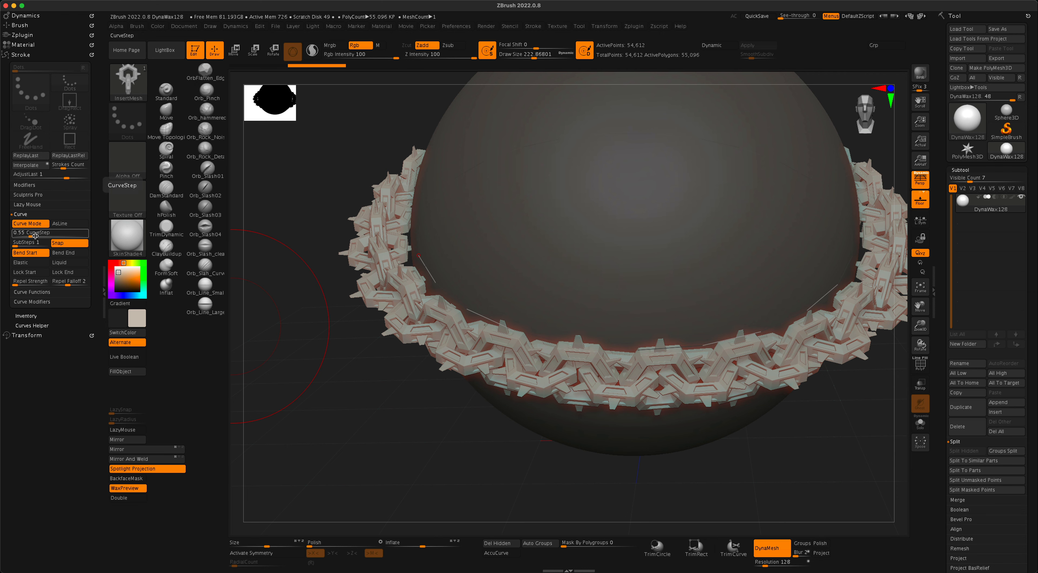
pyautogui.moveTo(398, 440); pyautogui.dragTo(515, 400)
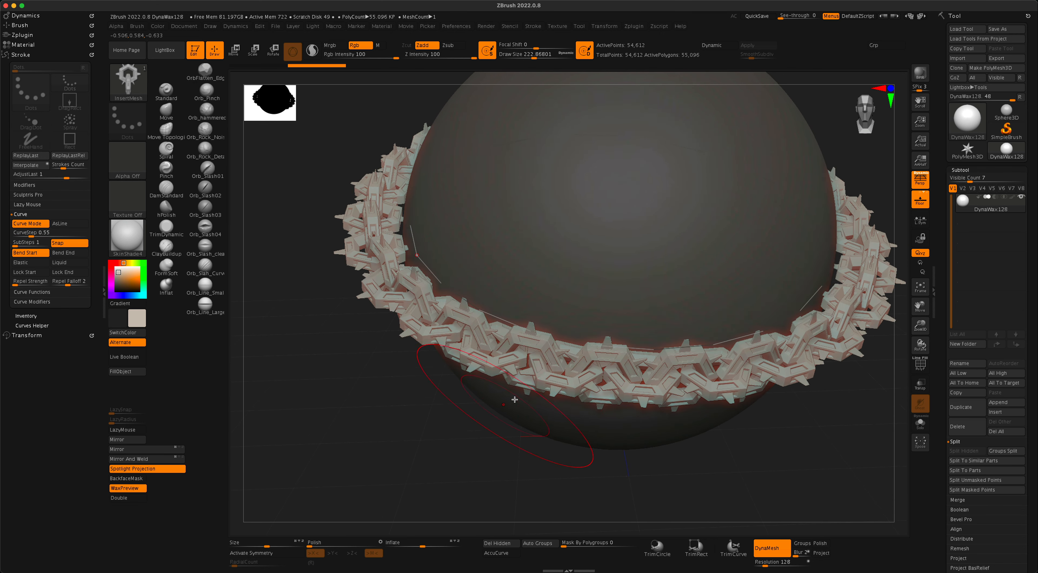
pyautogui.moveTo(428, 432)
pyautogui.keyDown('alt'); pyautogui.mouseDown()
pyautogui.moveTo(419, 409)
pyautogui.moveTo(474, 364)
pyautogui.mouseUp(); pyautogui.keyUp('alt')
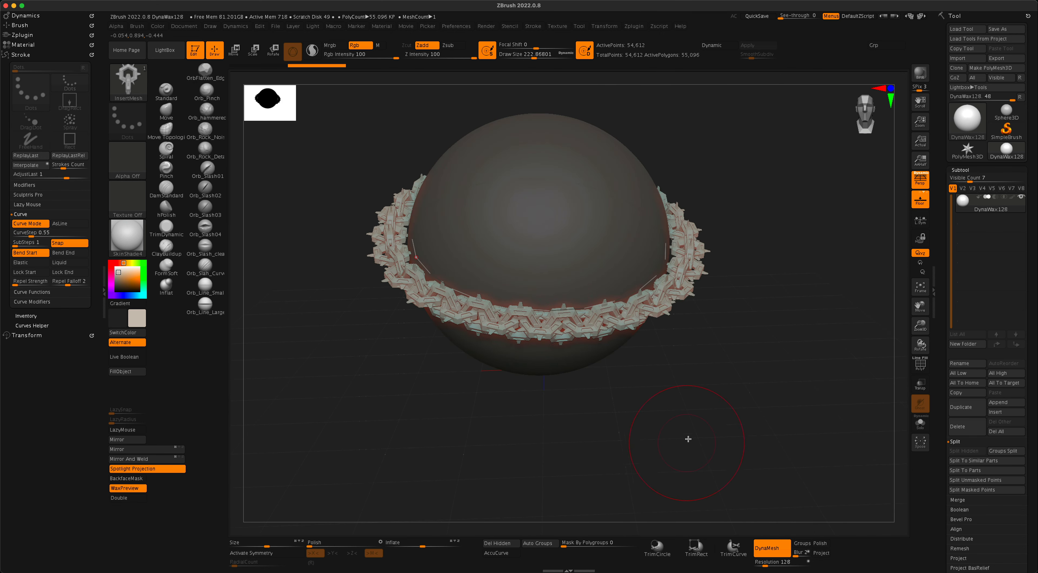
pyautogui.moveTo(688, 439)
pyautogui.mouseDown()
pyautogui.moveTo(690, 458)
pyautogui.moveTo(568, 260)
pyautogui.mouseUp()
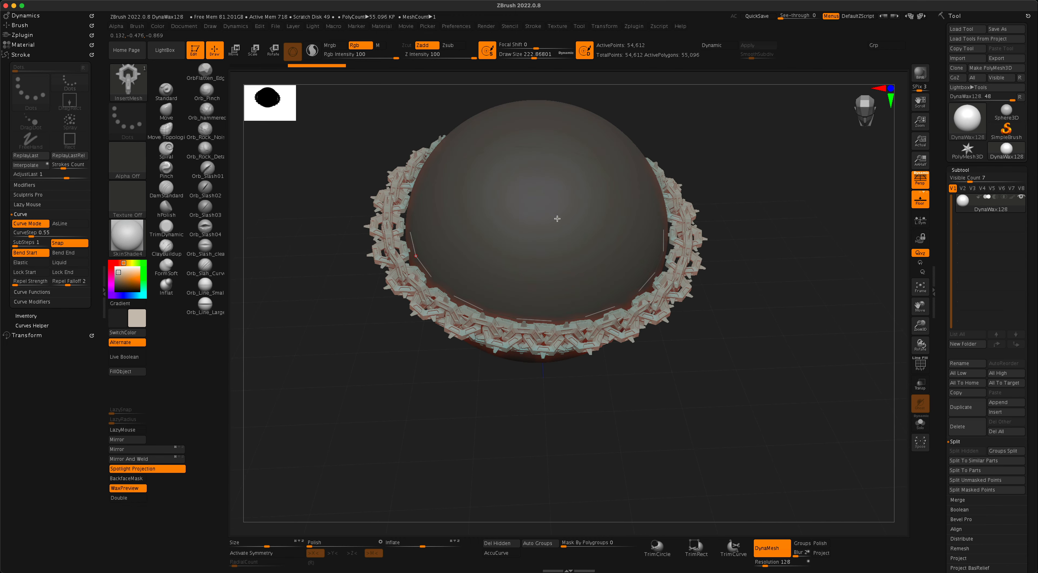
pyautogui.moveTo(701, 384)
pyautogui.mouseDown()
pyautogui.moveTo(709, 278)
pyautogui.moveTo(702, 368)
pyautogui.moveTo(713, 389)
pyautogui.moveTo(710, 378)
pyautogui.mouseUp()
pyautogui.keyDown('alt'); pyautogui.moveTo(712, 388); pyautogui.dragTo(703, 370); pyautogui.keyUp('alt')
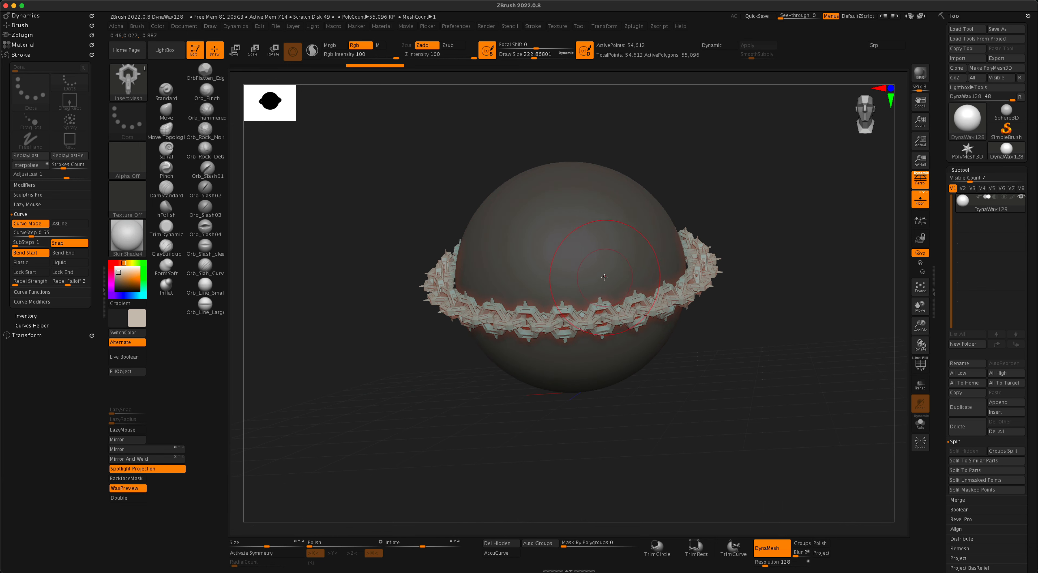
# Step: Increase the draw size to about 453 and wrap a second, larger chain vertically around the sphere
pyautogui.press('s')
pyautogui.moveTo(555, 259); pyautogui.dragTo(569, 260)
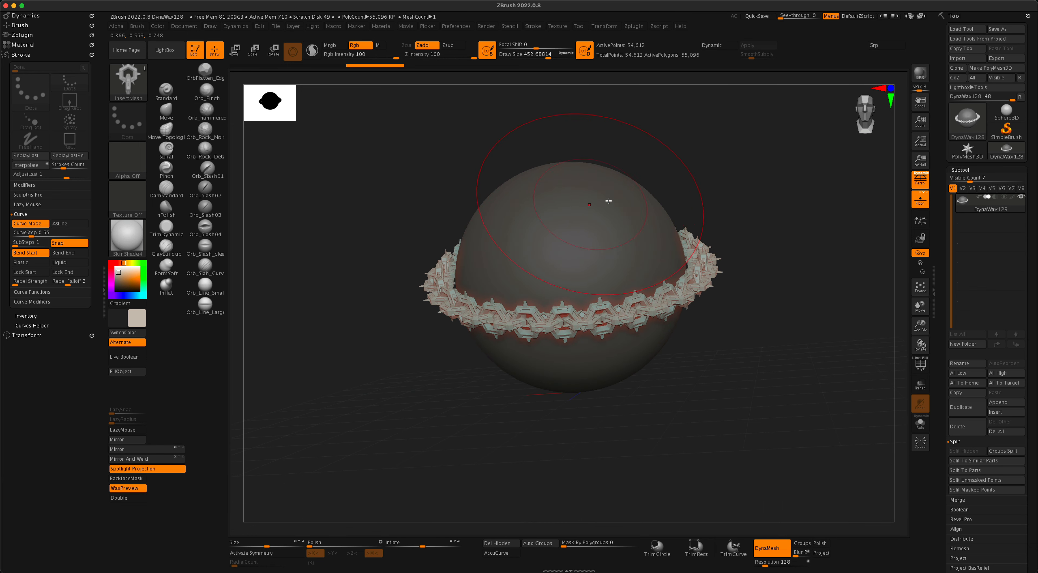
pyautogui.moveTo(713, 184); pyautogui.dragTo(715, 169)
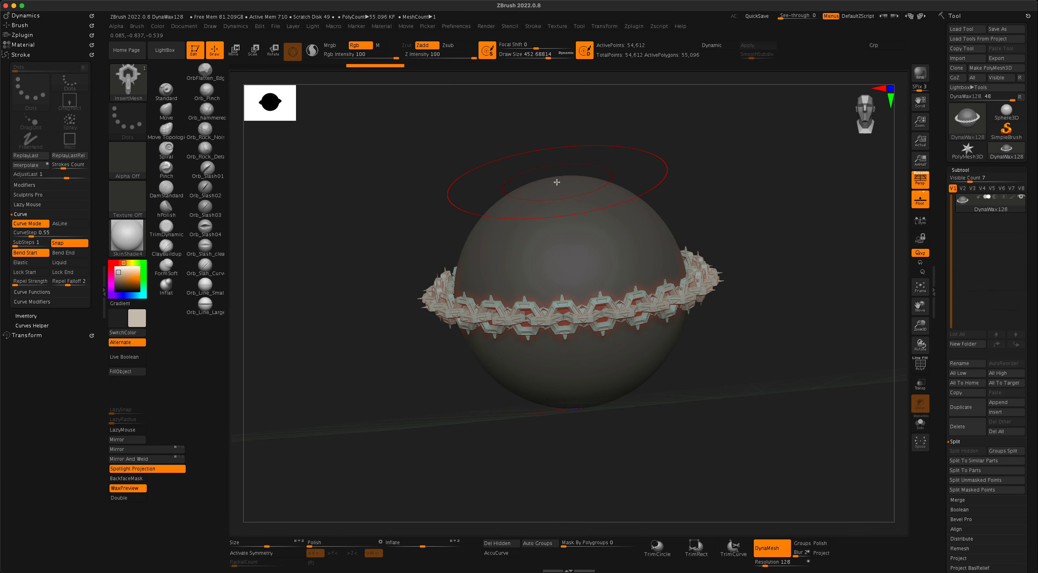
pyautogui.moveTo(581, 396); pyautogui.dragTo(580, 398)
pyautogui.moveTo(595, 499)
pyautogui.mouseDown()
pyautogui.moveTo(651, 492)
pyautogui.moveTo(607, 495)
pyautogui.mouseUp()
pyautogui.moveTo(660, 449)
pyautogui.mouseDown()
pyautogui.moveTo(742, 411)
pyautogui.moveTo(729, 414)
pyautogui.mouseUp()
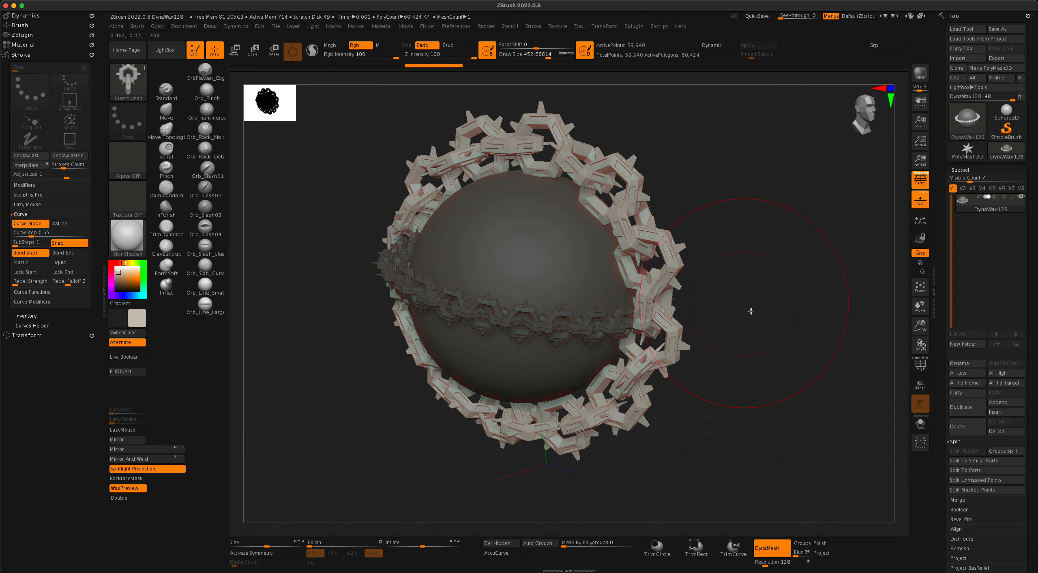
pyautogui.moveTo(748, 308)
pyautogui.mouseDown()
pyautogui.moveTo(390, 334)
pyautogui.moveTo(455, 338)
pyautogui.moveTo(403, 345)
pyautogui.moveTo(385, 270)
pyautogui.mouseUp()
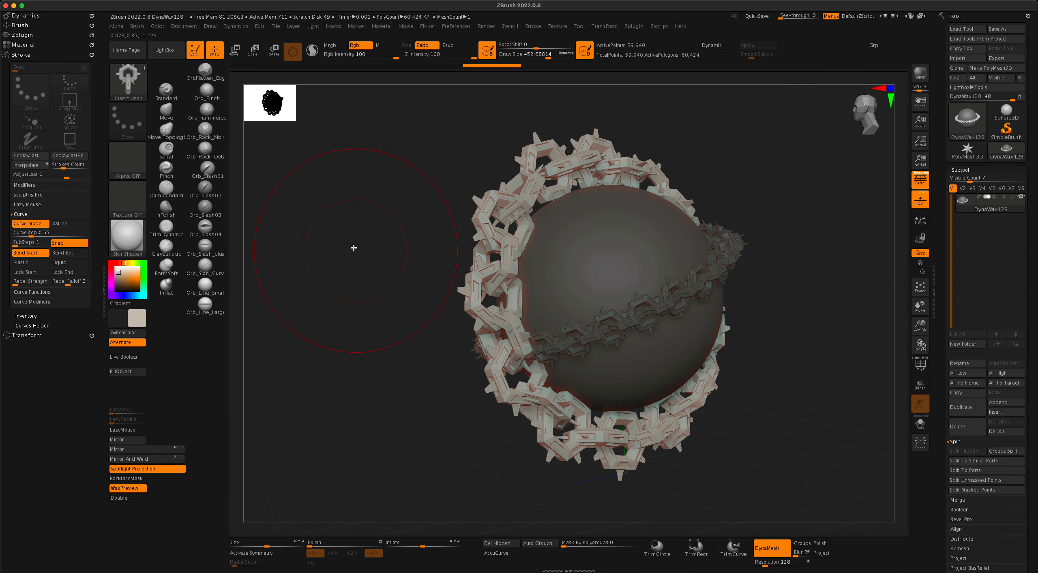
# Step: Clear the mask from the model and apply the Textured Metal material
pyautogui.moveTo(354, 226)
pyautogui.mouseDown()
pyautogui.moveTo(380, 268)
pyautogui.moveTo(364, 333)
pyautogui.moveTo(378, 317)
pyautogui.moveTo(435, 320)
pyautogui.moveTo(376, 323)
pyautogui.mouseUp()
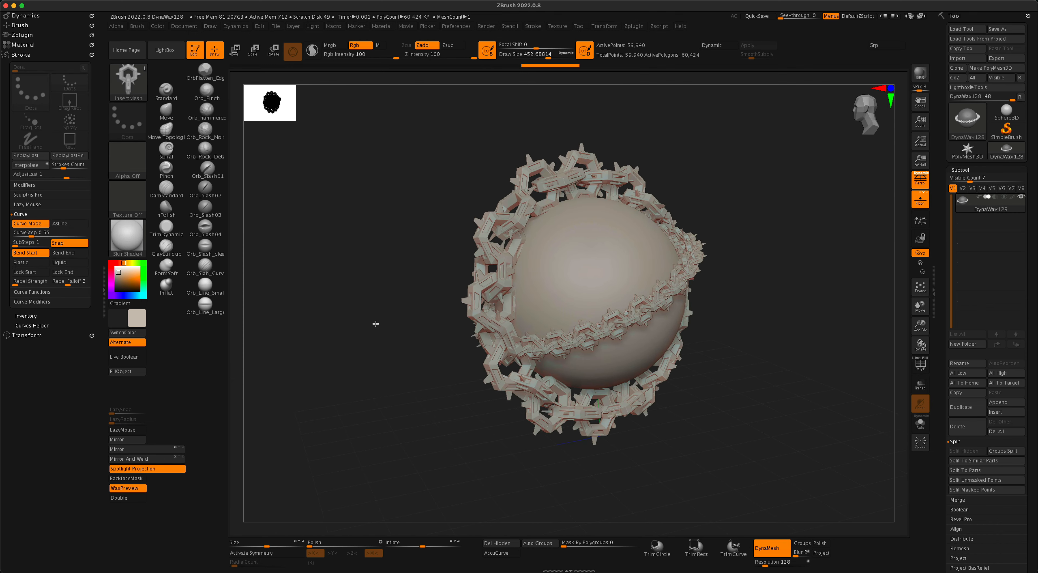
pyautogui.click(119, 242)
pyautogui.click(290, 428)
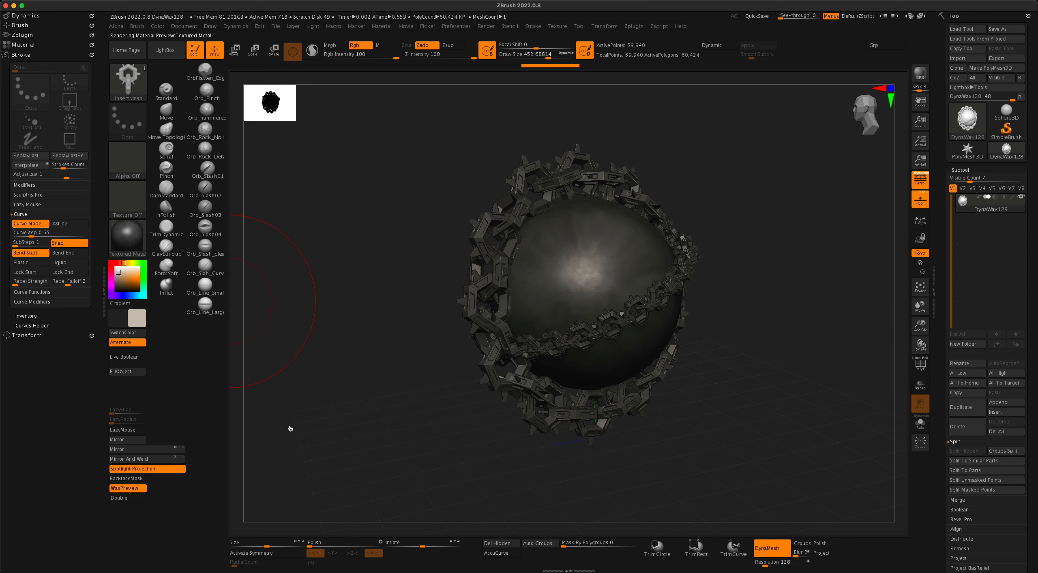
pyautogui.moveTo(439, 396); pyautogui.dragTo(416, 396)
pyautogui.moveTo(803, 267)
pyautogui.mouseDown()
pyautogui.moveTo(804, 291)
pyautogui.moveTo(784, 298)
pyautogui.moveTo(782, 277)
pyautogui.moveTo(783, 294)
pyautogui.moveTo(806, 303)
pyautogui.moveTo(837, 295)
pyautogui.moveTo(812, 273)
pyautogui.moveTo(780, 310)
pyautogui.moveTo(794, 304)
pyautogui.moveTo(845, 209)
pyautogui.moveTo(792, 224)
pyautogui.moveTo(773, 245)
pyautogui.moveTo(764, 227)
pyautogui.mouseUp()
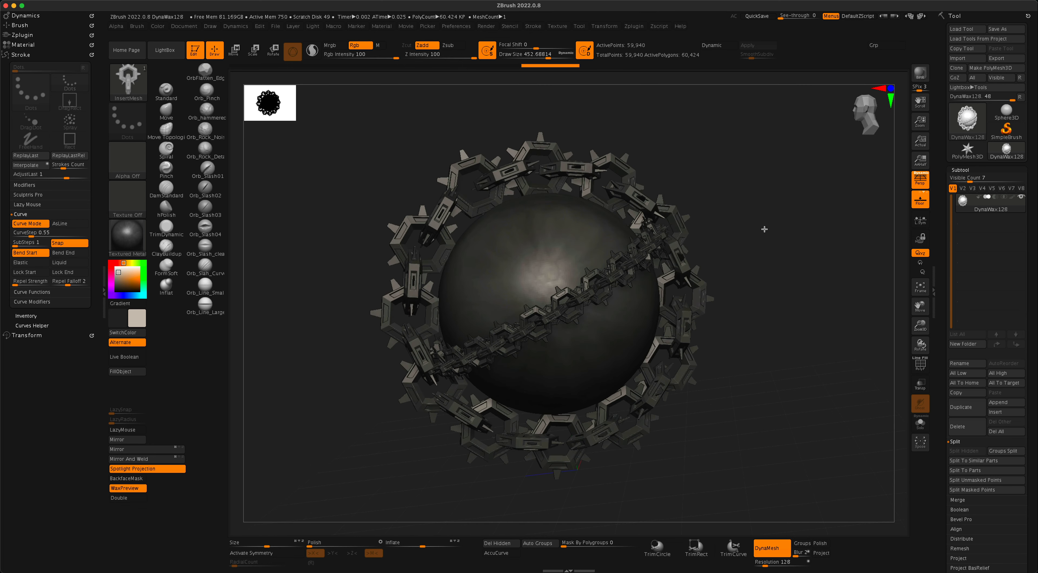
# Step: Reduce the draw size to about 299 and show the polyframe with polygroup colours
pyautogui.press('s')
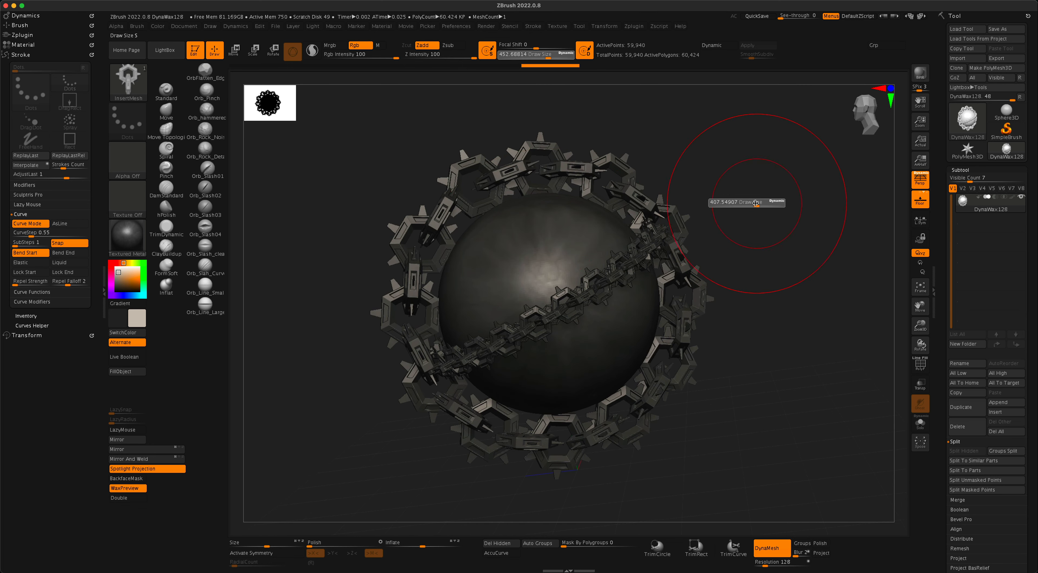
pyautogui.moveTo(750, 203); pyautogui.dragTo(749, 202)
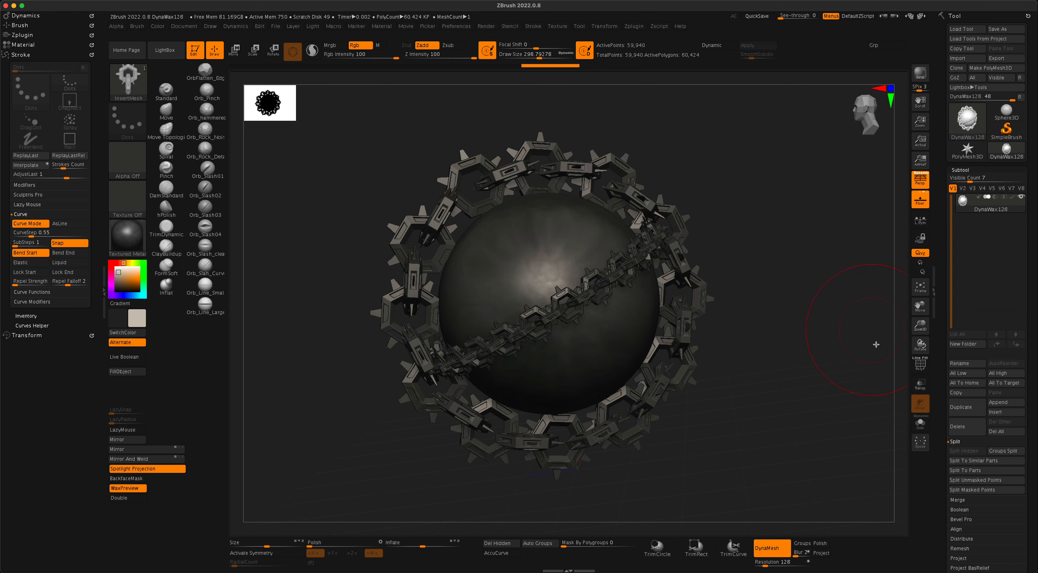
pyautogui.click(920, 366)
pyautogui.moveTo(795, 350); pyautogui.dragTo(796, 349)
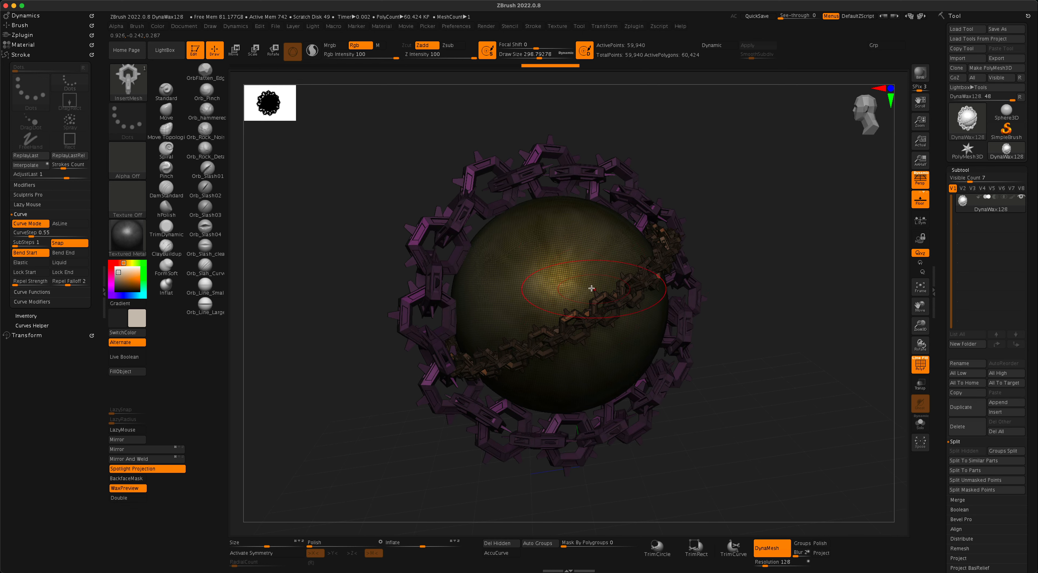
# Step: Isolate the two chains by hiding the sphere, mask them completely, and bring the sphere back into view
pyautogui.keyDown('ctrl'); pyautogui.keyDown('shift'); pyautogui.click(533, 268); pyautogui.keyUp('shift'); pyautogui.keyUp('ctrl')
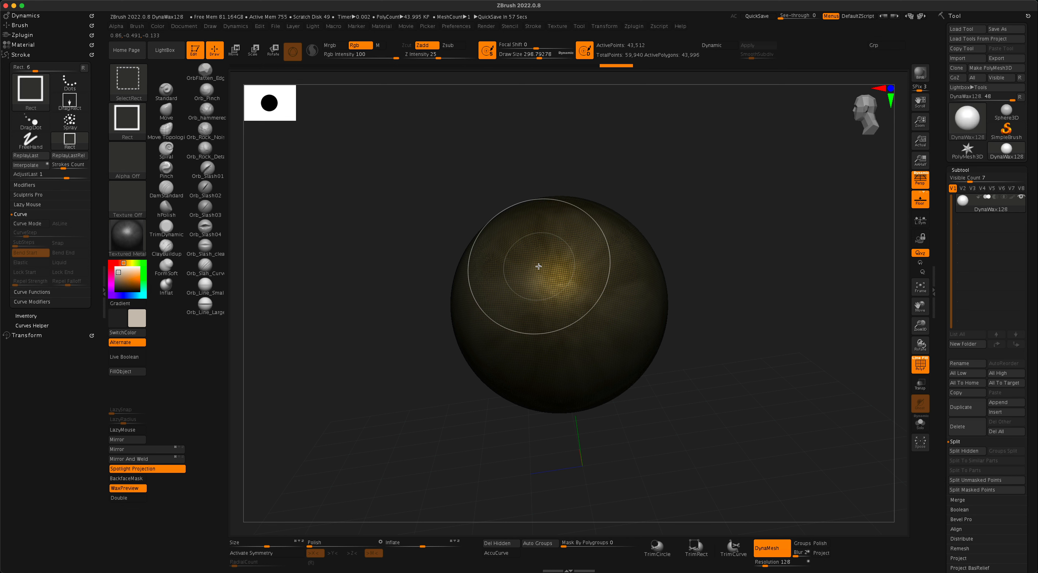
pyautogui.keyDown('ctrl'); pyautogui.keyDown('shift'); pyautogui.click(538, 267); pyautogui.keyUp('shift'); pyautogui.keyUp('ctrl')
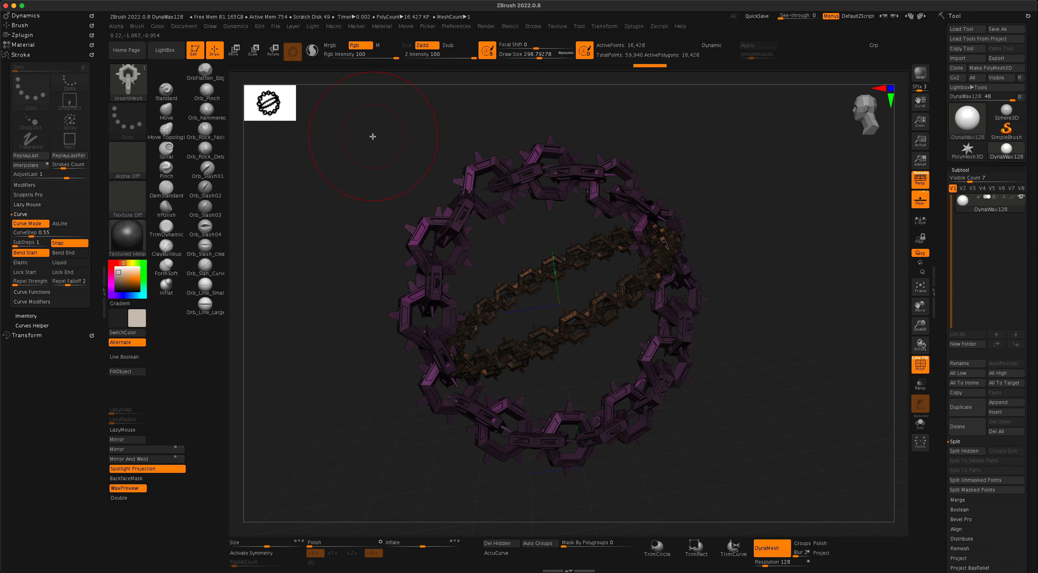
pyautogui.moveTo(347, 121)
pyautogui.keyDown('ctrl'); pyautogui.mouseDown()
pyautogui.moveTo(778, 522)
pyautogui.moveTo(794, 509)
pyautogui.mouseUp(); pyautogui.keyUp('ctrl')
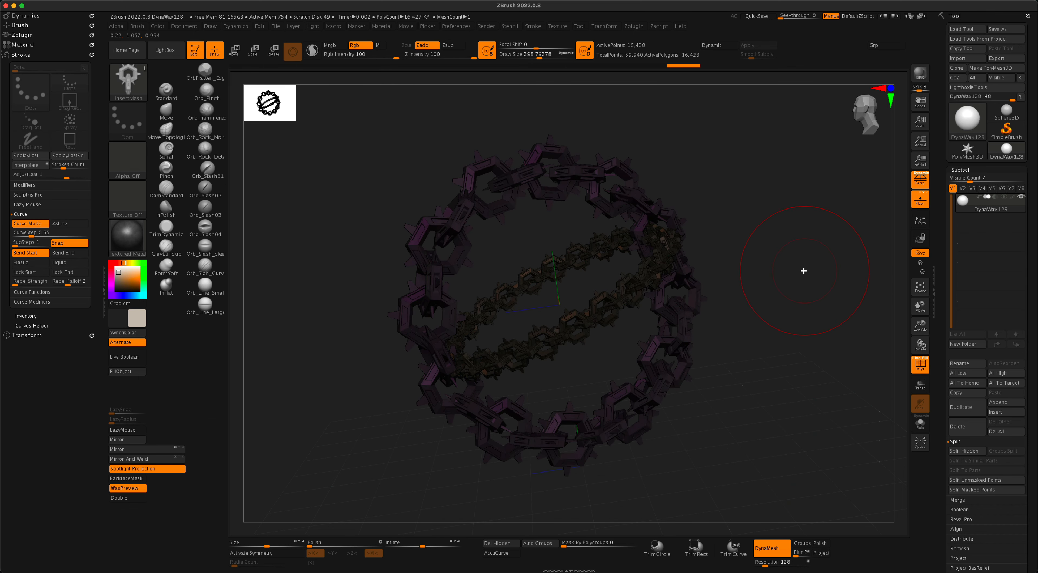
pyautogui.hotkey('ctrl', 'shift')
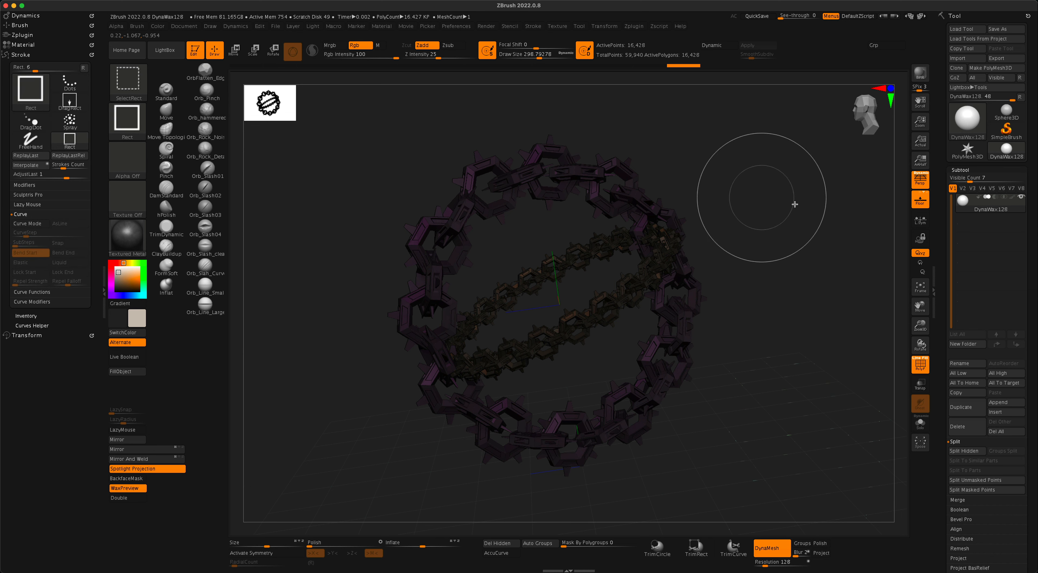
pyautogui.keyDown('ctrl'); pyautogui.keyDown('shift'); pyautogui.click(795, 204); pyautogui.keyUp('shift'); pyautogui.keyUp('ctrl')
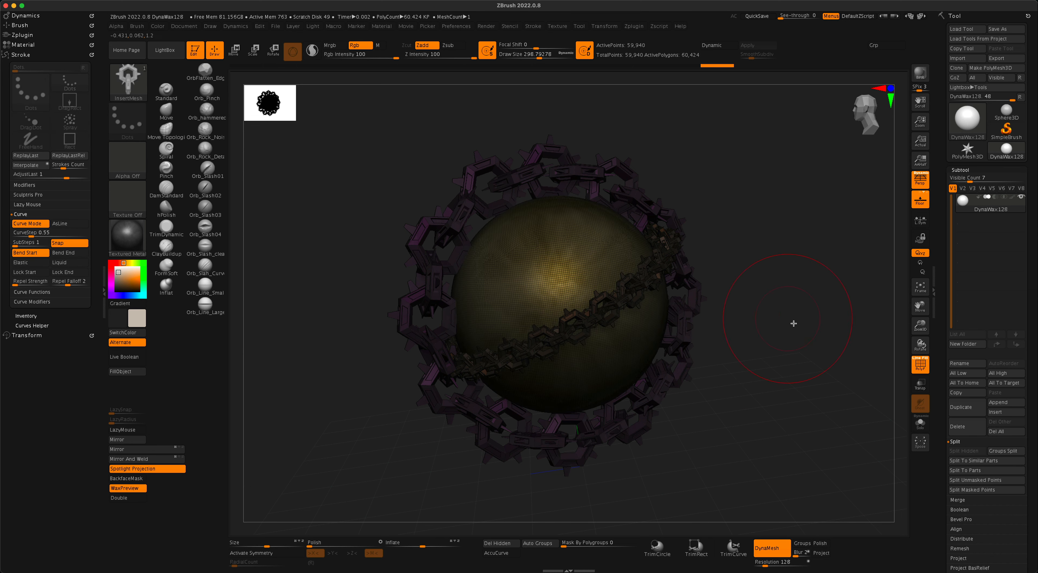
pyautogui.moveTo(793, 323); pyautogui.dragTo(800, 348)
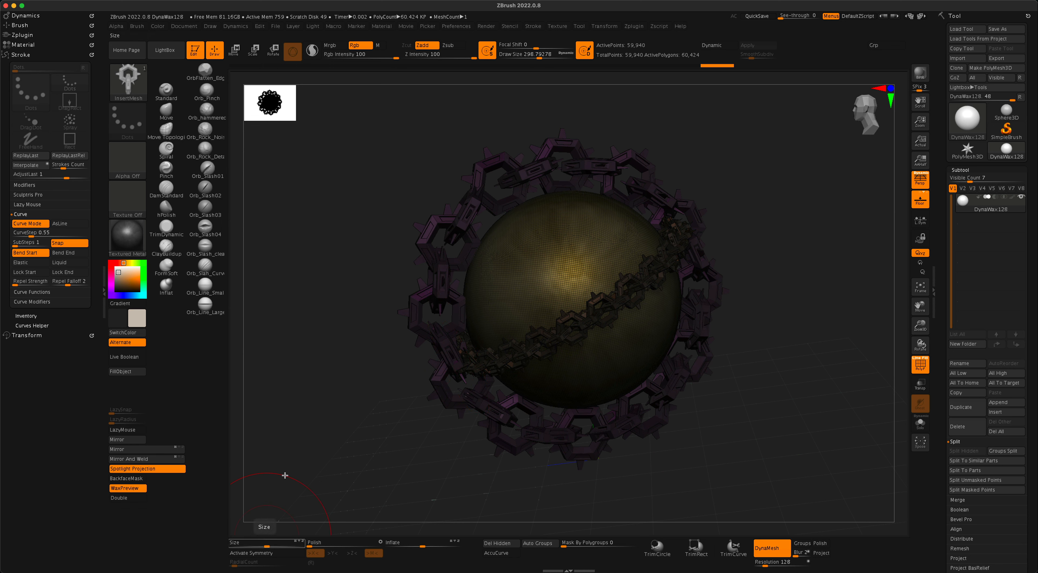
# Step: Centre the transform gizmo on the unmasked sphere and scale the sphere down slightly inside the chains
pyautogui.click(253, 51)
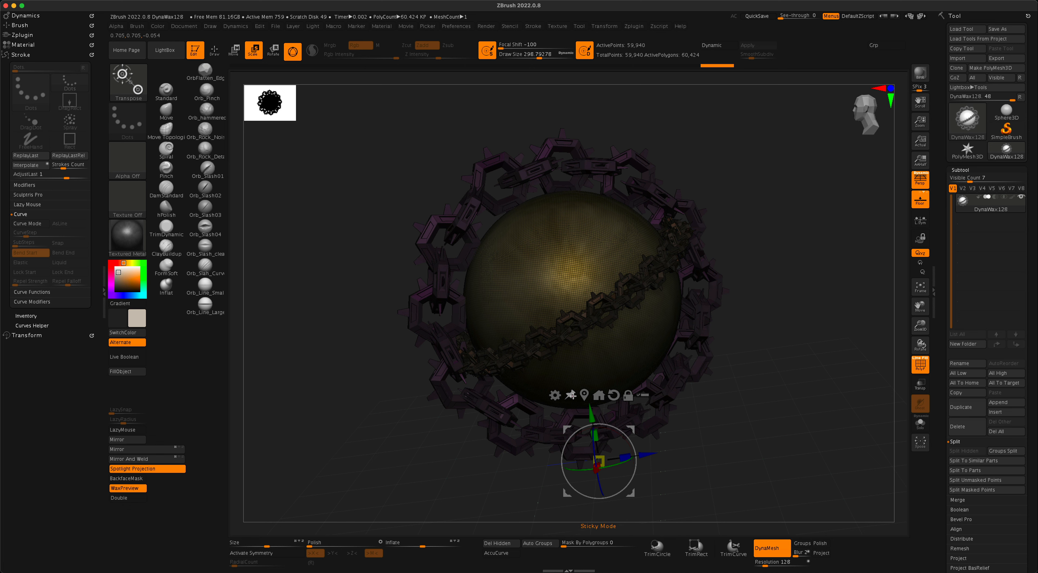
pyautogui.click(583, 395)
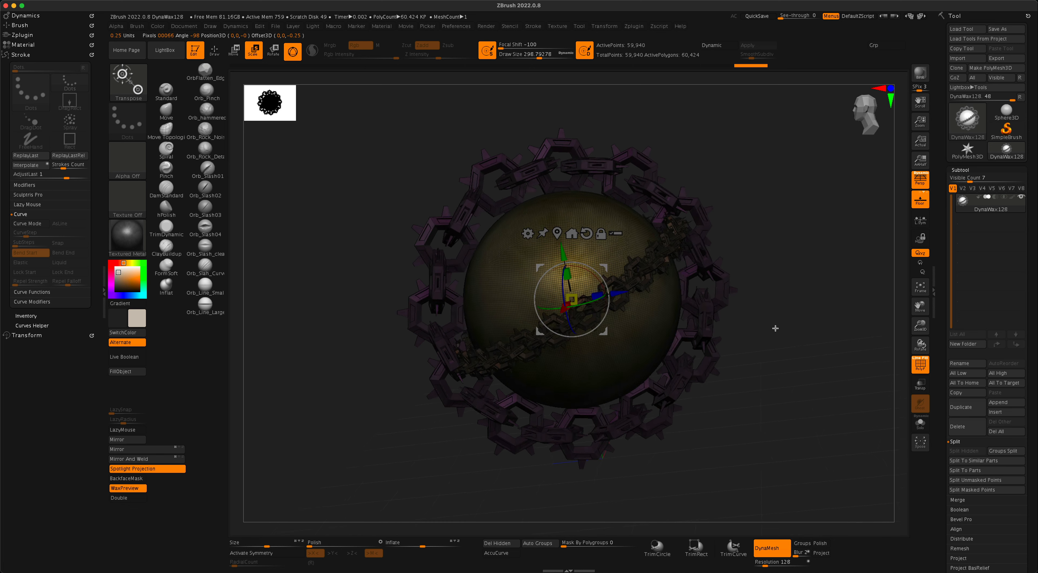
pyautogui.moveTo(775, 328); pyautogui.dragTo(746, 327)
pyautogui.moveTo(574, 296)
pyautogui.mouseDown()
pyautogui.moveTo(552, 304)
pyautogui.moveTo(571, 299)
pyautogui.mouseUp()
pyautogui.moveTo(852, 316); pyautogui.dragTo(841, 327)
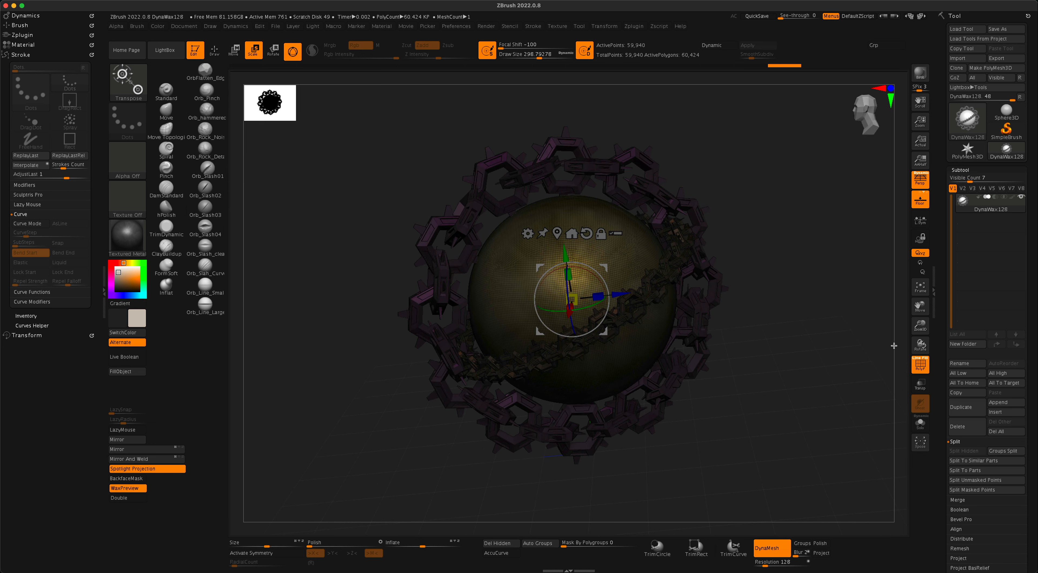
# Step: Turn off the polyframe display and clear the mask from the chains
pyautogui.click(921, 365)
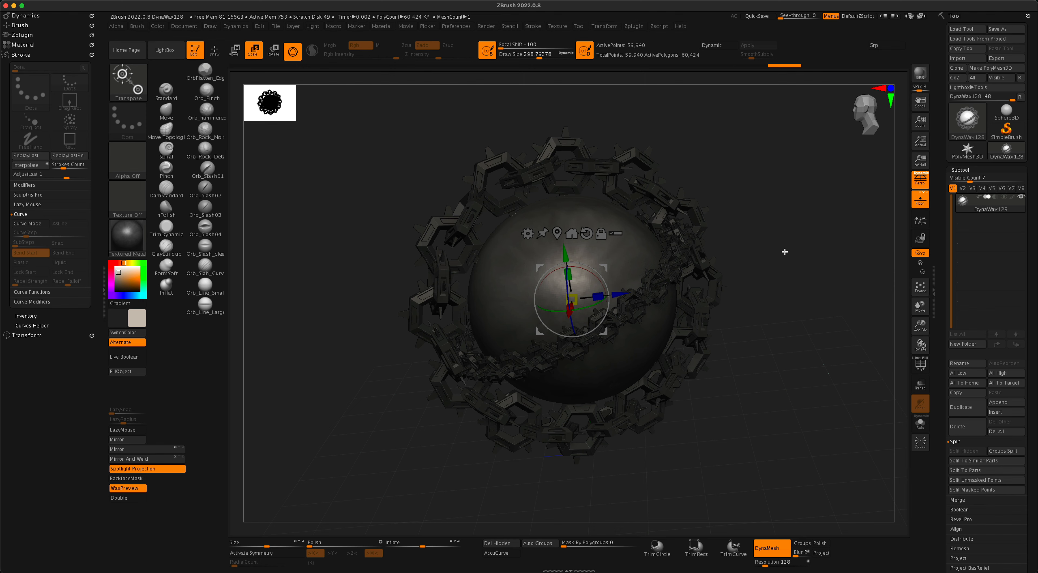
pyautogui.keyDown('ctrl'); pyautogui.moveTo(773, 188); pyautogui.dragTo(814, 253); pyautogui.keyUp('ctrl')
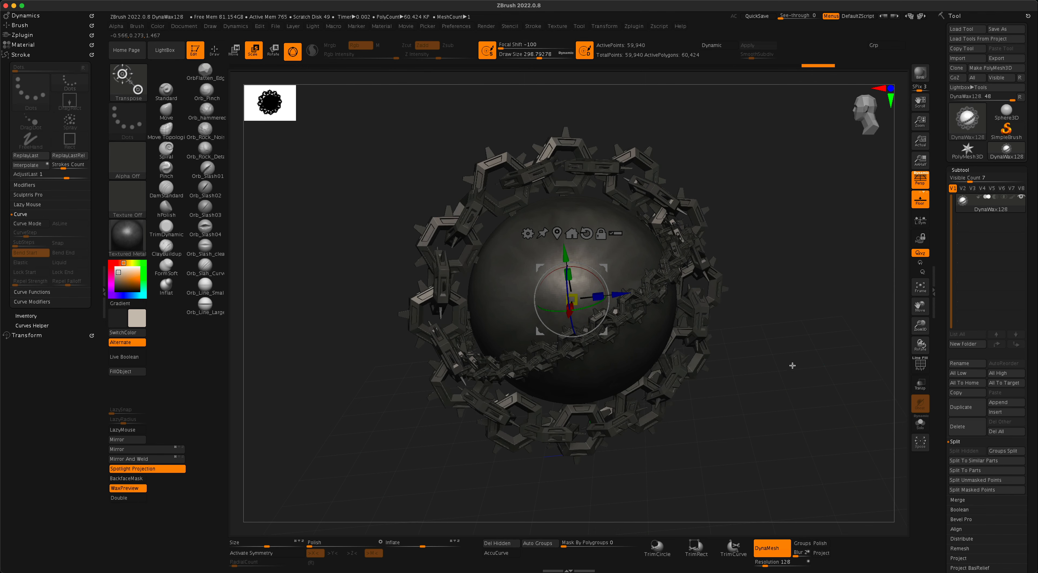
pyautogui.moveTo(792, 365)
pyautogui.mouseDown()
pyautogui.moveTo(811, 358)
pyautogui.moveTo(788, 373)
pyautogui.moveTo(805, 385)
pyautogui.moveTo(790, 383)
pyautogui.mouseUp()
# Step: Create a best-preview render of the chain-wrapped sphere from an angled view, with the transform gizmo hidden
pyautogui.press('w')
pyautogui.moveTo(298, 324); pyautogui.dragTo(352, 310)
pyautogui.moveTo(771, 160); pyautogui.dragTo(834, 130)
pyautogui.moveTo(812, 178)
pyautogui.mouseDown()
pyautogui.moveTo(810, 196)
pyautogui.moveTo(815, 188)
pyautogui.mouseUp()
pyautogui.click(920, 75)
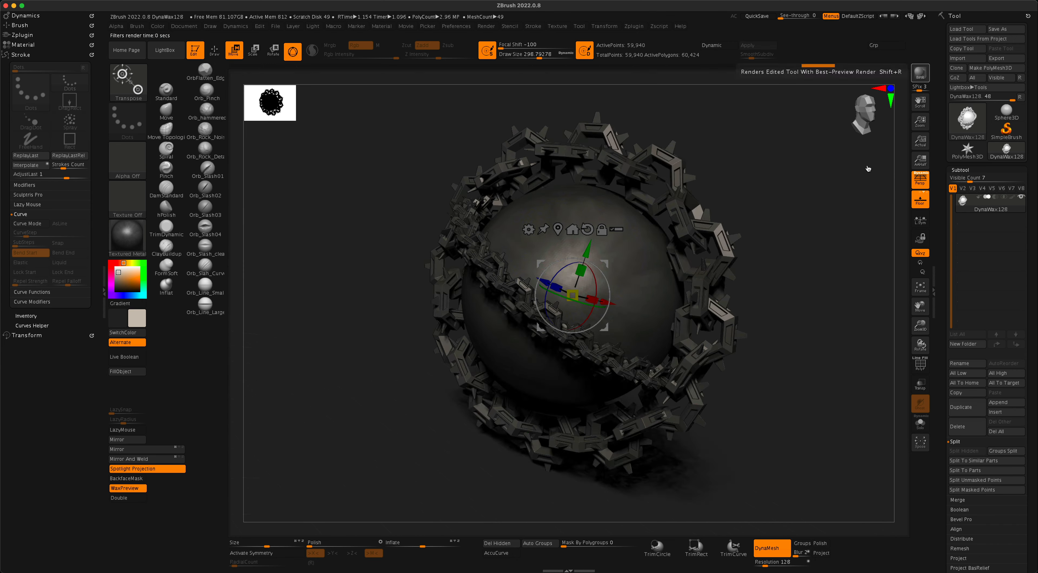
pyautogui.press('q')
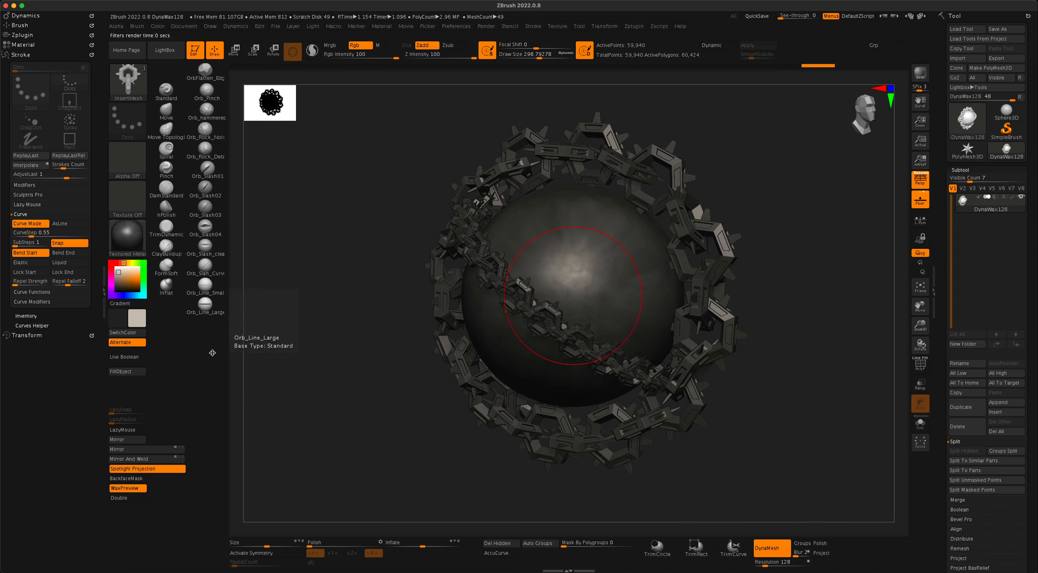
pyautogui.click(920, 74)
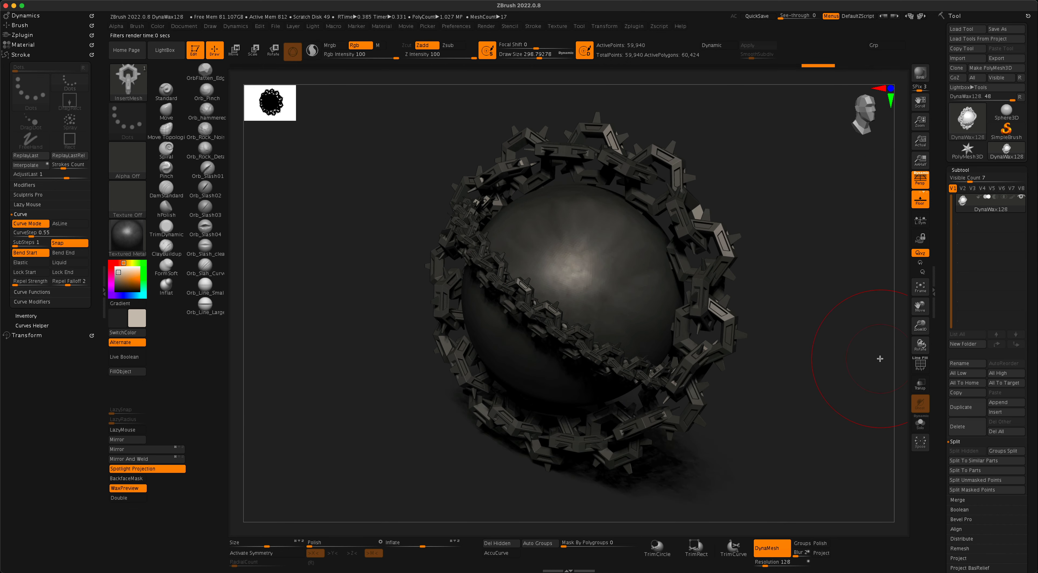